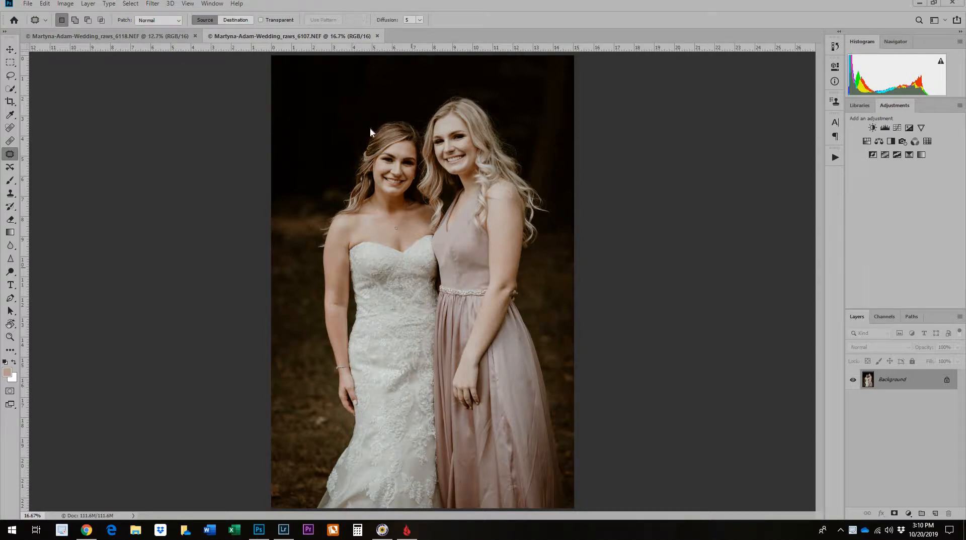
# - Compare the bride's face and pose in the 6118 and 6107 wedding photos
pyautogui.click(161, 36)
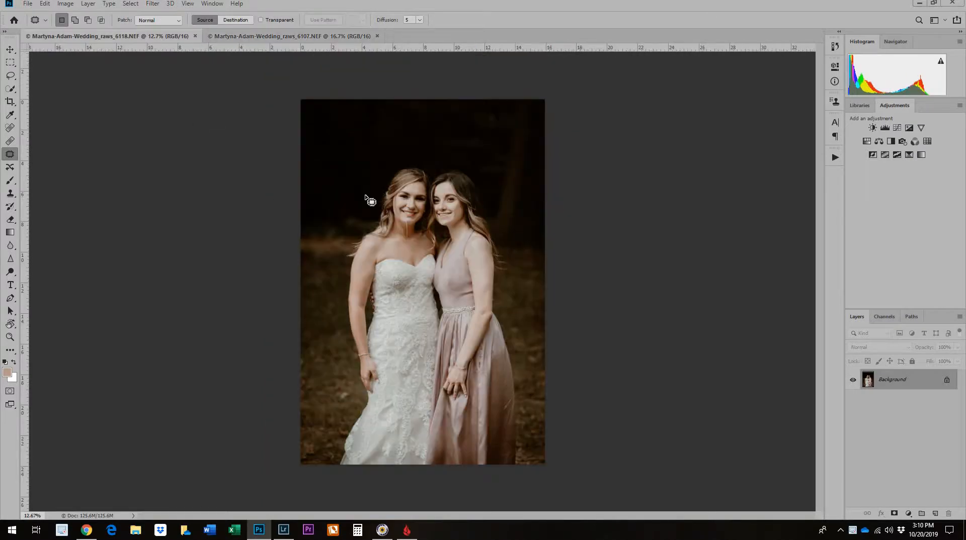
pyautogui.hotkey('ctrl', 'space')
pyautogui.moveTo(448, 210); pyautogui.dragTo(496, 212)
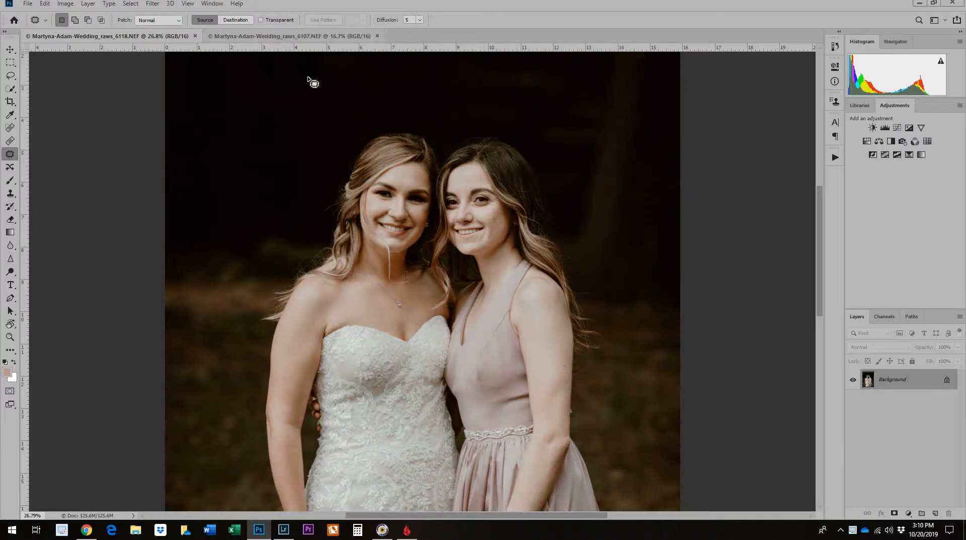
pyautogui.moveTo(417, 109); pyautogui.dragTo(375, 105)
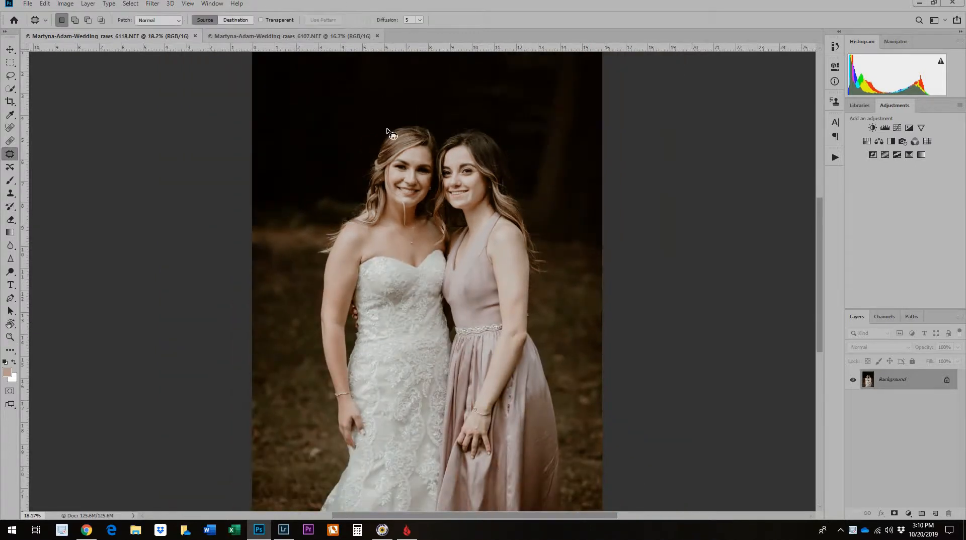
pyautogui.click(308, 37)
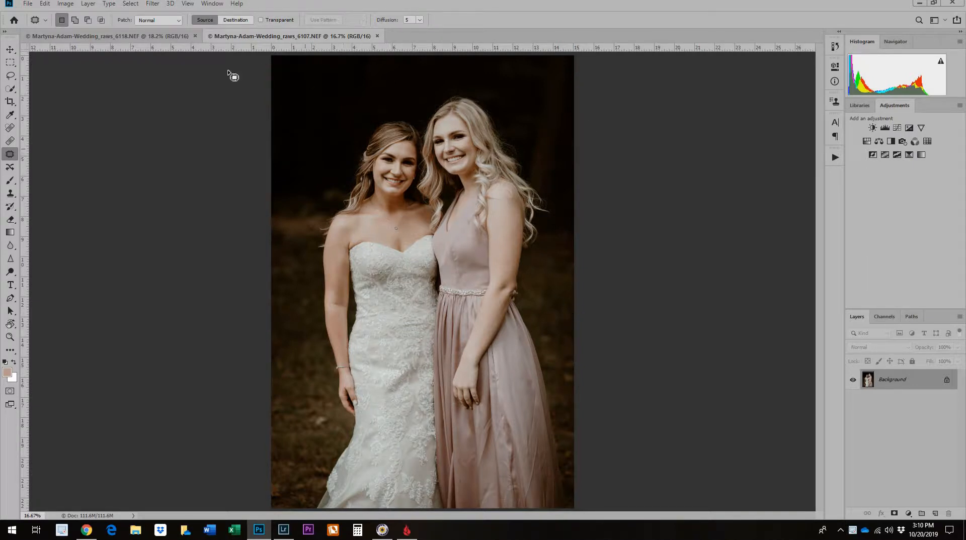
pyautogui.click(165, 37)
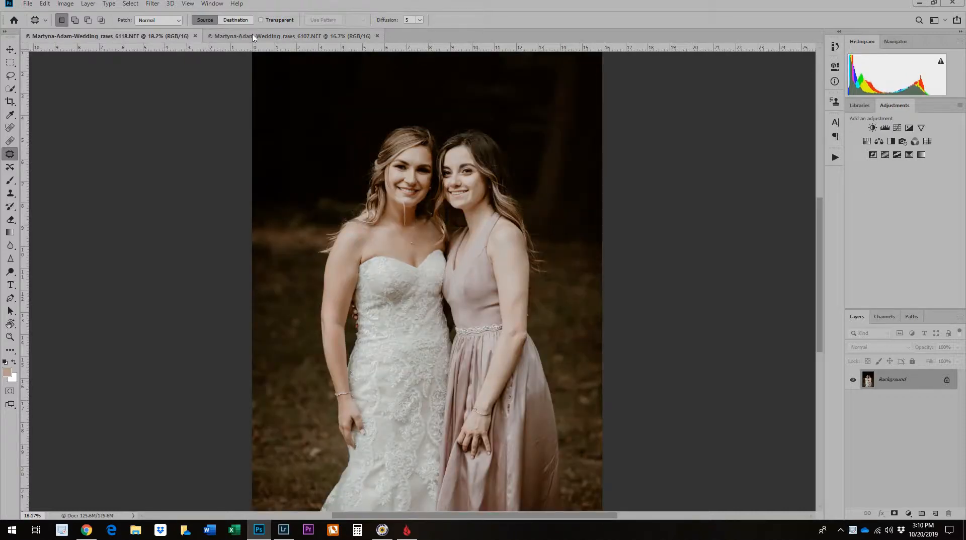
pyautogui.click(253, 36)
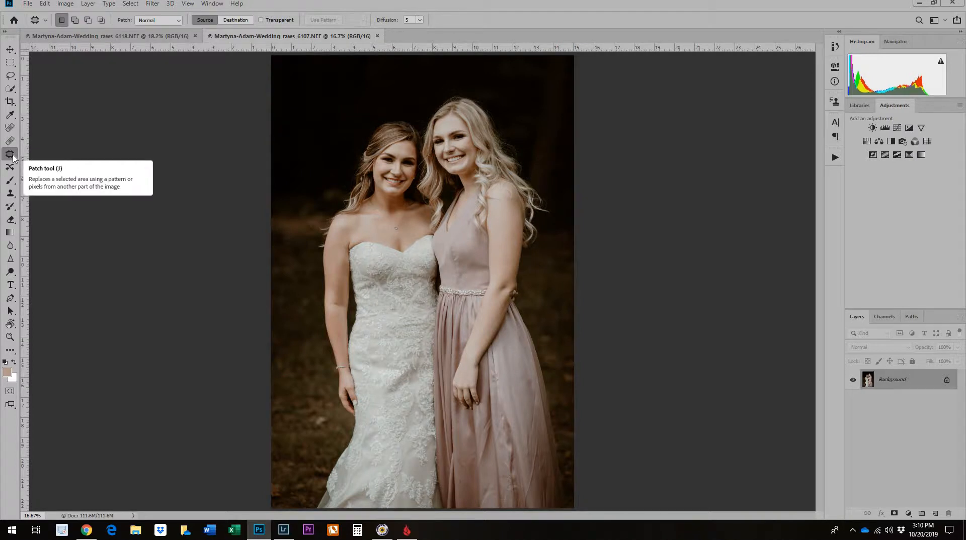
# - Draw a loose Lasso selection around the bride's head, hair and shoulders in photo 6107
pyautogui.click(15, 76)
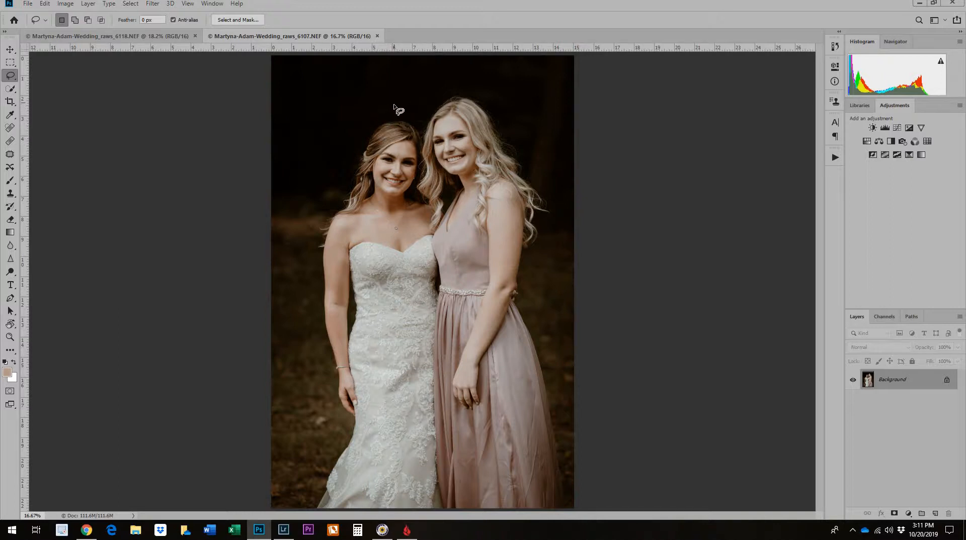
pyautogui.moveTo(393, 104)
pyautogui.mouseDown()
pyautogui.moveTo(359, 126)
pyautogui.moveTo(317, 260)
pyautogui.mouseUp()
pyautogui.moveTo(338, 262); pyautogui.dragTo(369, 237)
pyautogui.moveTo(428, 214)
pyautogui.mouseDown()
pyautogui.moveTo(433, 165)
pyautogui.moveTo(414, 115)
pyautogui.moveTo(394, 106)
pyautogui.mouseUp()
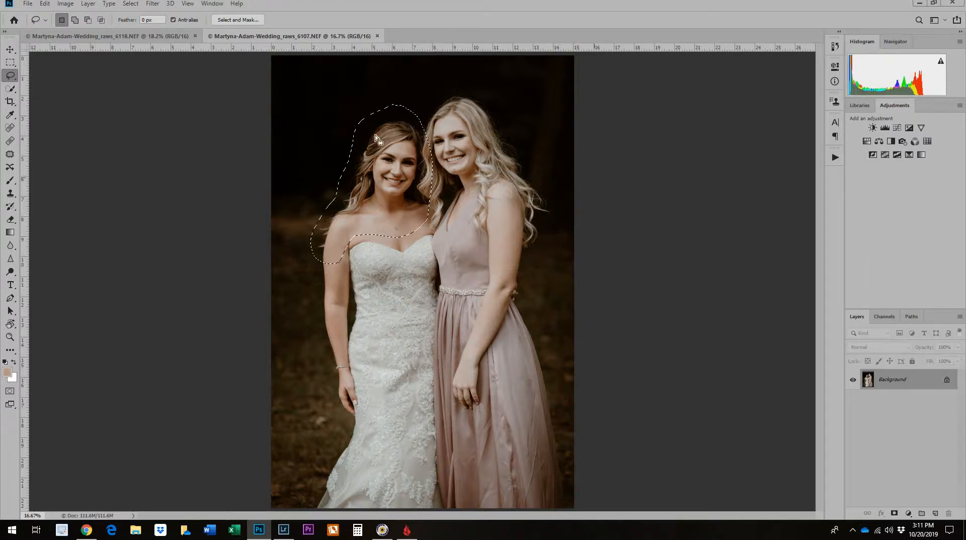
# - Move the selected head and shoulders from photo 6107 into photo 6118, over the bride's face
pyautogui.click(10, 50)
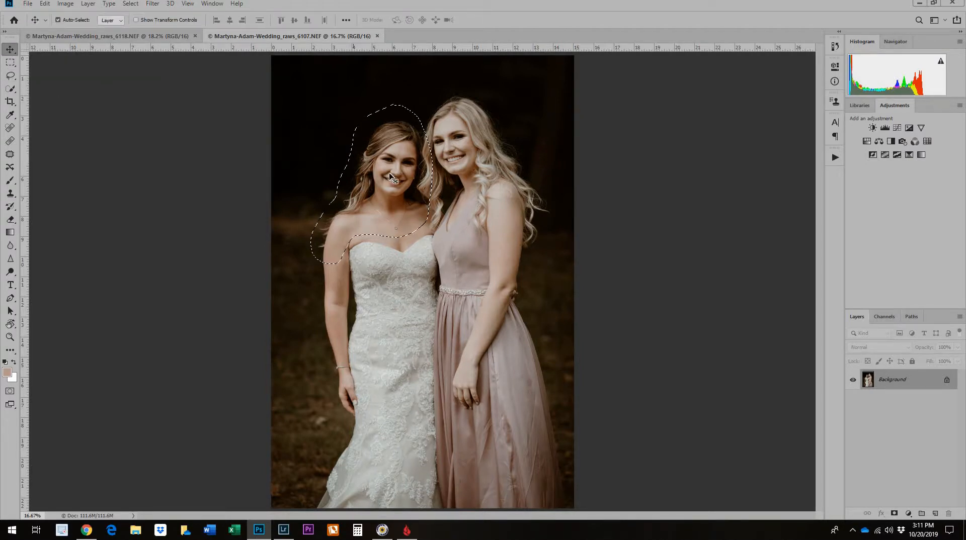
pyautogui.moveTo(390, 176); pyautogui.dragTo(355, 188)
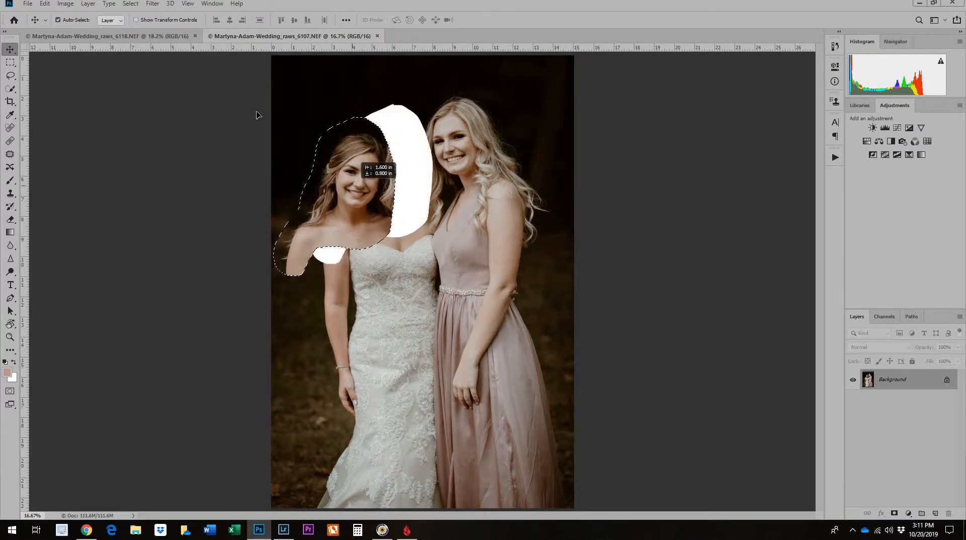
pyautogui.moveTo(257, 116)
pyautogui.mouseDown()
pyautogui.moveTo(179, 65)
pyautogui.moveTo(182, 50)
pyautogui.moveTo(169, 41)
pyautogui.moveTo(228, 71)
pyautogui.moveTo(249, 39)
pyautogui.moveTo(210, 54)
pyautogui.moveTo(201, 40)
pyautogui.moveTo(182, 39)
pyautogui.moveTo(233, 38)
pyautogui.moveTo(201, 54)
pyautogui.moveTo(177, 43)
pyautogui.moveTo(264, 104)
pyautogui.mouseUp()
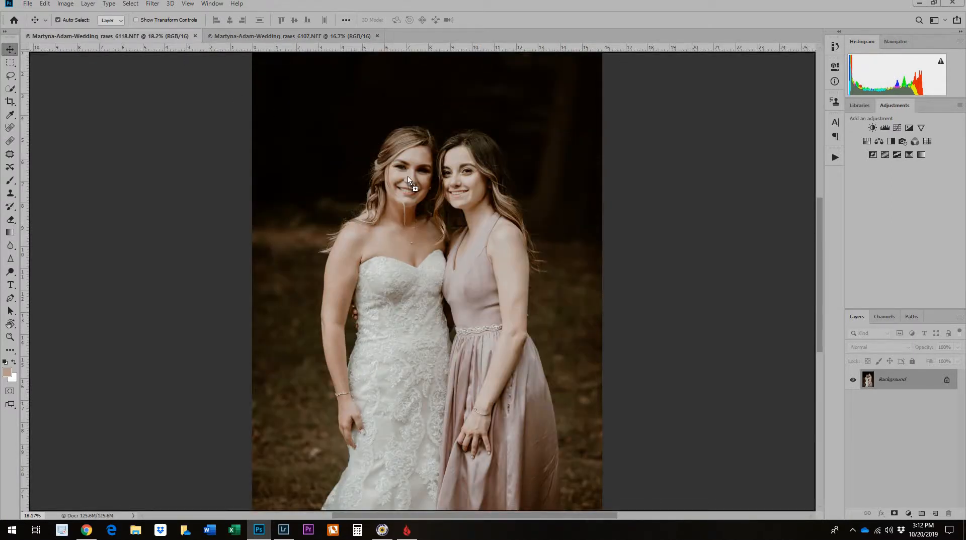
pyautogui.moveTo(407, 179); pyautogui.dragTo(408, 180)
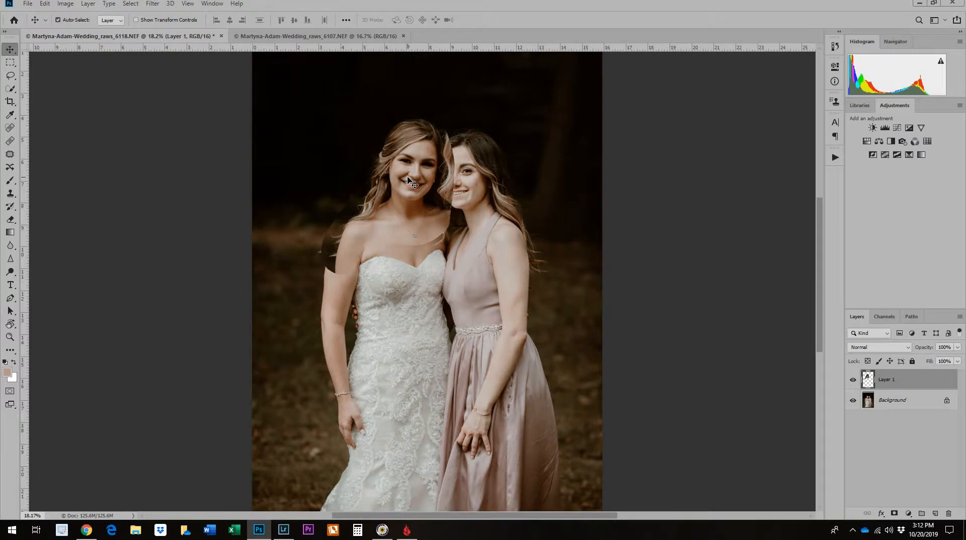
# - Position the transferred head over the bride's original head, lining up the face, neck and shoulders
pyautogui.moveTo(417, 252); pyautogui.dragTo(420, 214)
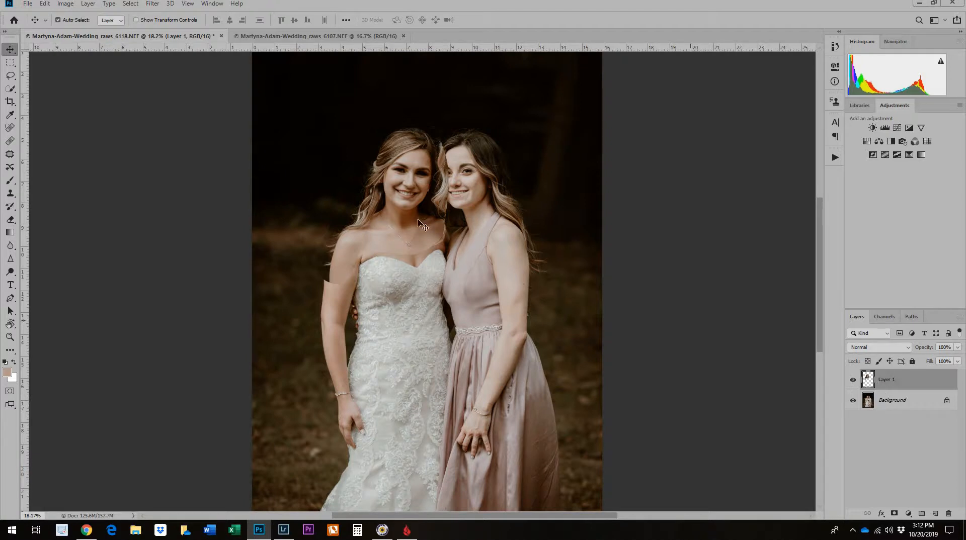
pyautogui.moveTo(371, 198); pyautogui.dragTo(402, 233)
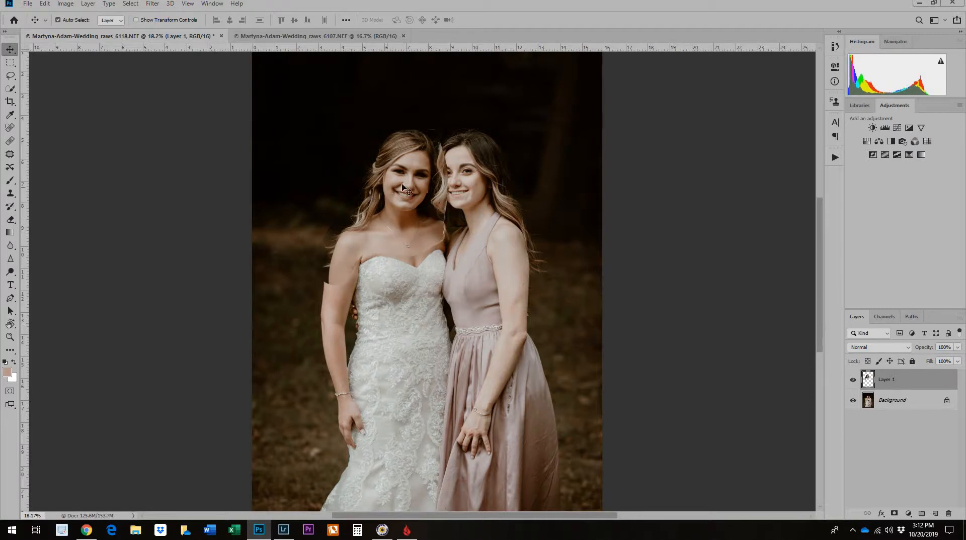
pyautogui.moveTo(403, 200)
pyautogui.mouseDown()
pyautogui.moveTo(406, 255)
pyautogui.moveTo(404, 194)
pyautogui.mouseUp()
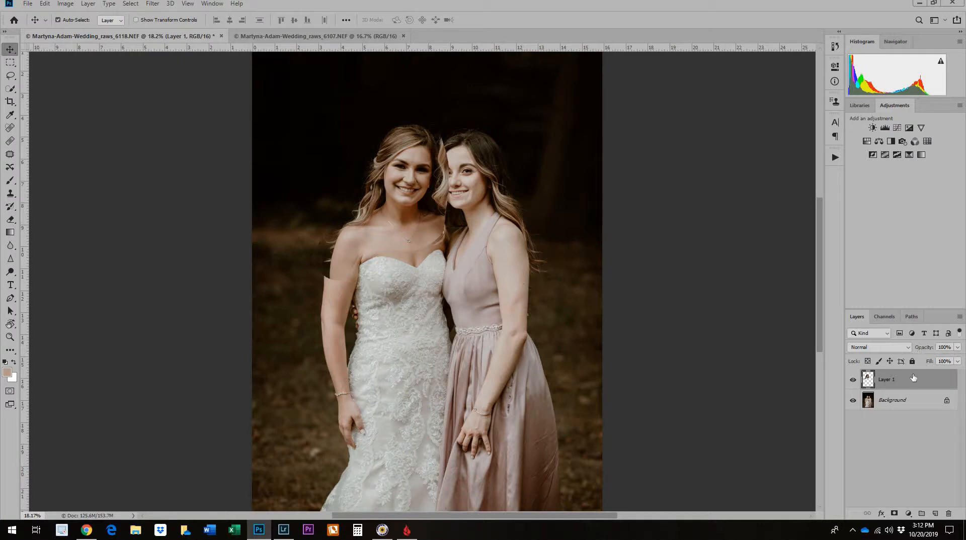
# - Lower the transferred head layer's opacity to about 50% so the original face shows through
pyautogui.click(956, 362)
pyautogui.moveTo(950, 363); pyautogui.dragTo(937, 362)
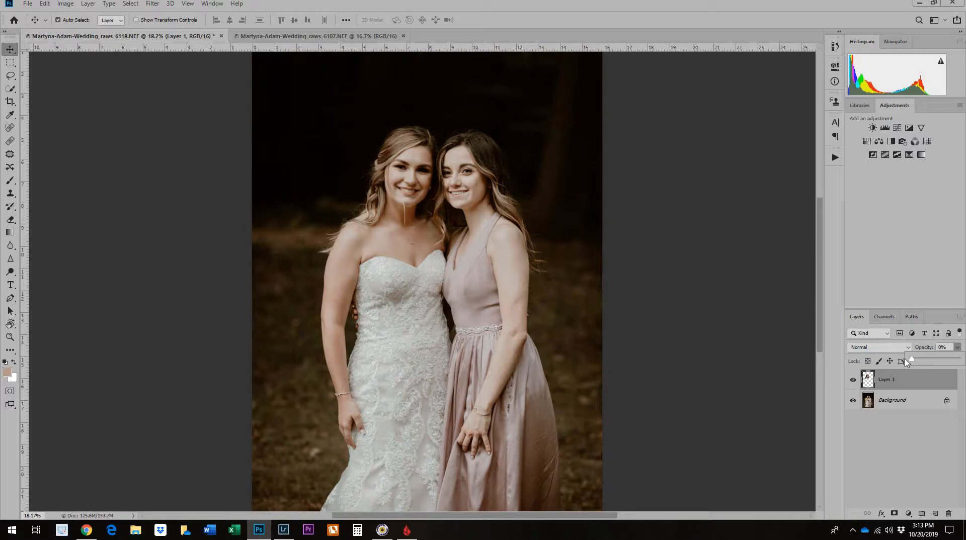
pyautogui.moveTo(924, 363); pyautogui.dragTo(960, 360)
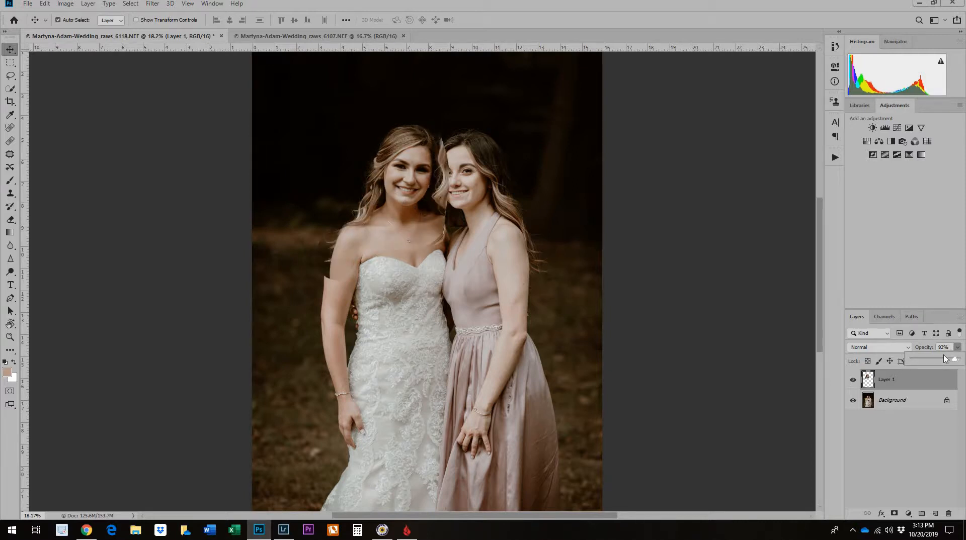
pyautogui.moveTo(938, 359); pyautogui.dragTo(937, 359)
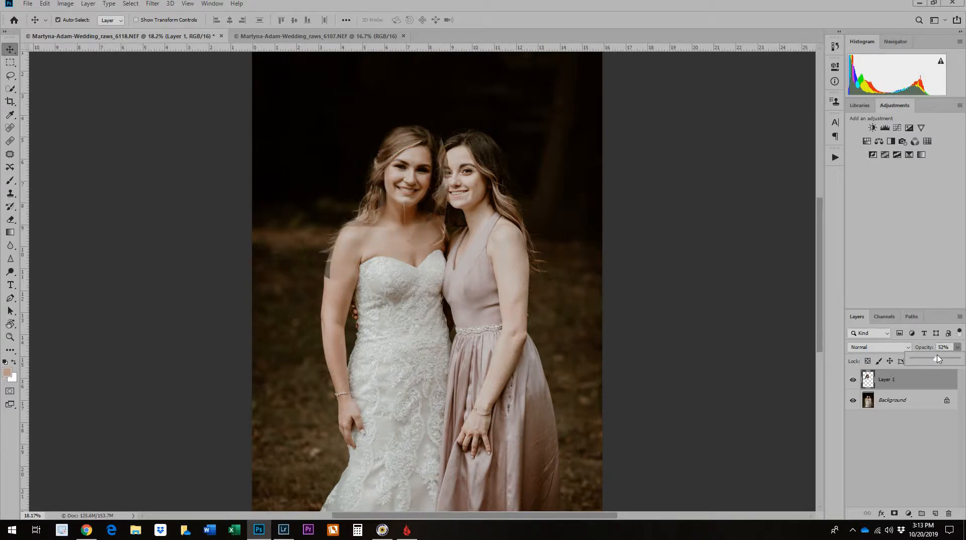
# - Fine-tune the semi-transparent head's position so its facial features align with the bride's original face
pyautogui.click(428, 193)
pyautogui.moveTo(428, 192); pyautogui.dragTo(442, 174)
pyautogui.press('z')
pyautogui.press('v')
pyautogui.moveTo(378, 180); pyautogui.dragTo(380, 179)
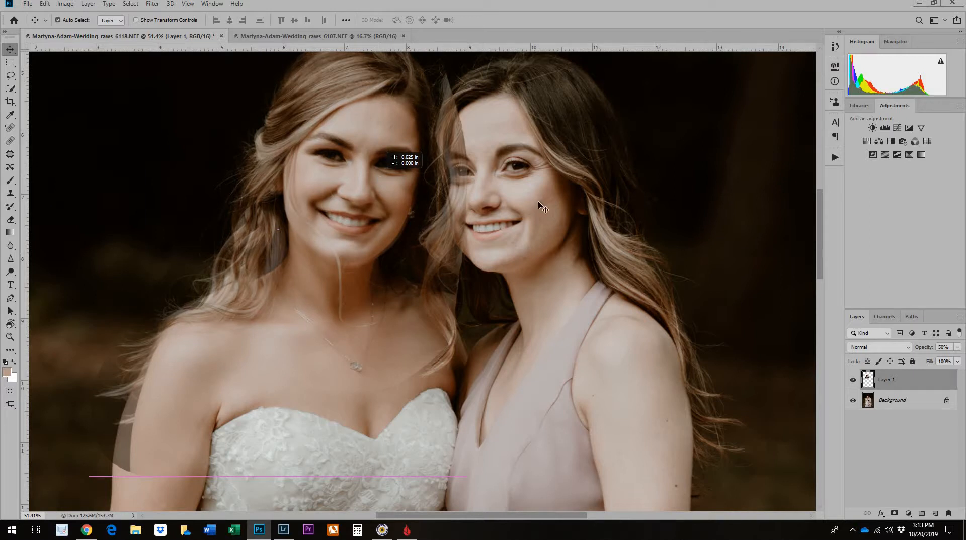
# - Restore the transferred head layer's opacity to 100%
pyautogui.press('z')
pyautogui.scroll(-2, 508, 205)
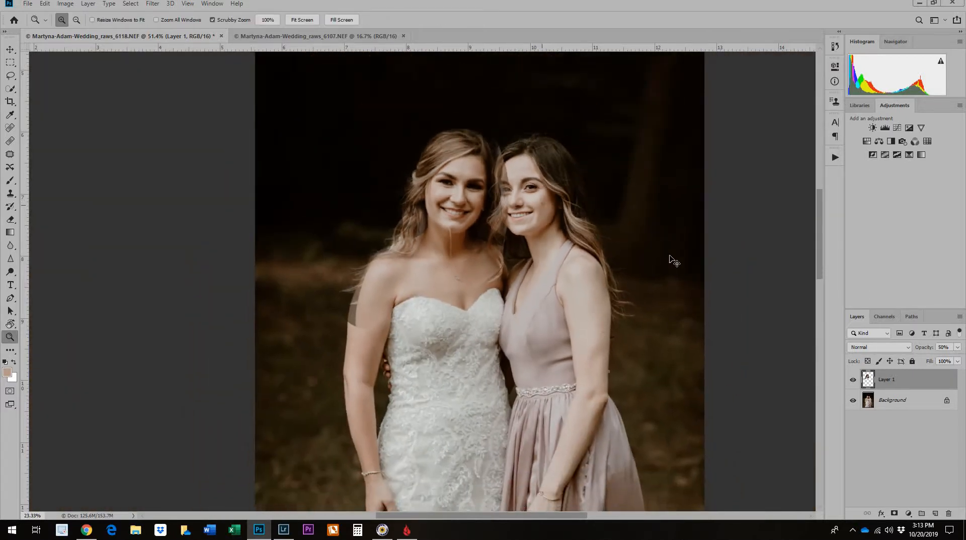
pyautogui.press('v')
pyautogui.click(958, 347)
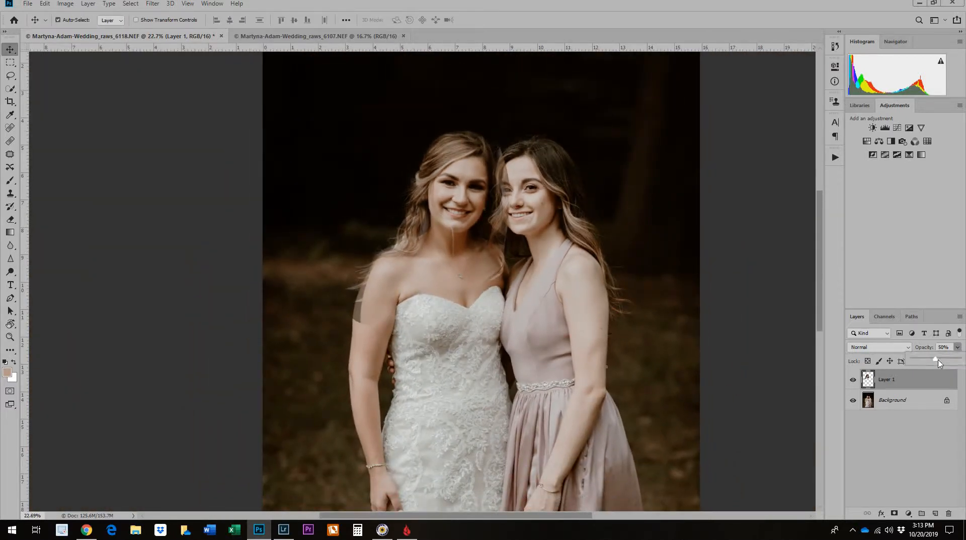
pyautogui.moveTo(965, 359); pyautogui.dragTo(962, 358)
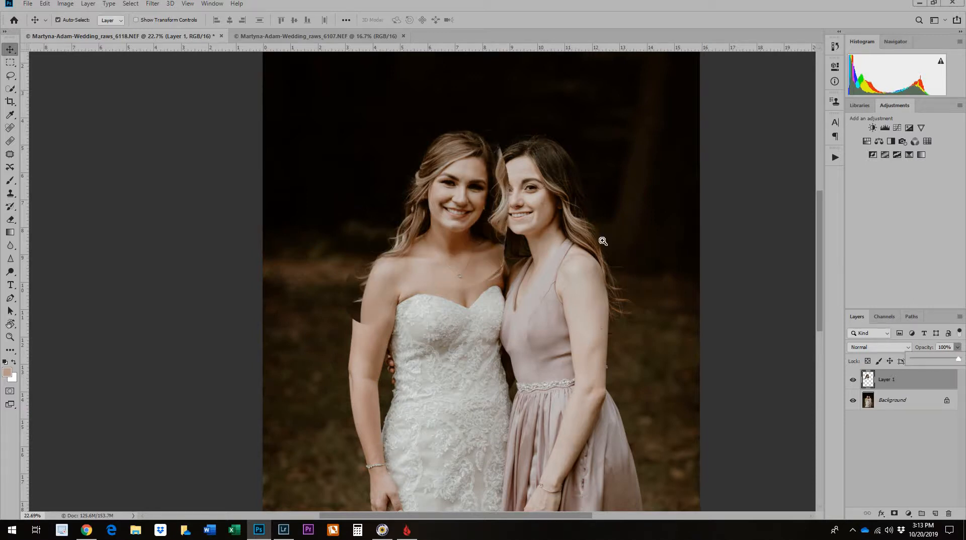
# - Add a white layer mask to the transferred head layer
pyautogui.press('z')
pyautogui.scroll(1, 617, 248)
pyautogui.moveTo(616, 248); pyautogui.dragTo(659, 251)
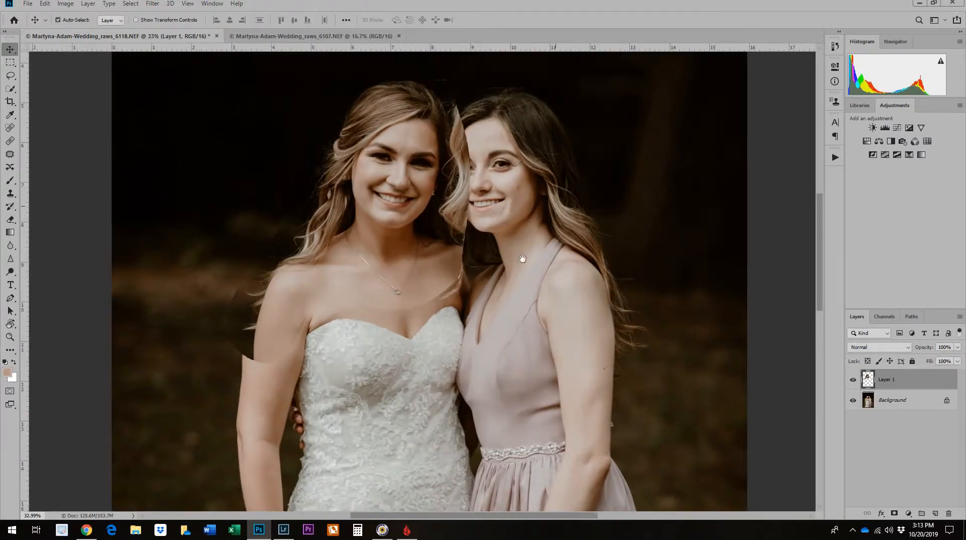
pyautogui.moveTo(520, 180); pyautogui.dragTo(432, 231)
pyautogui.press('z')
pyautogui.press('v')
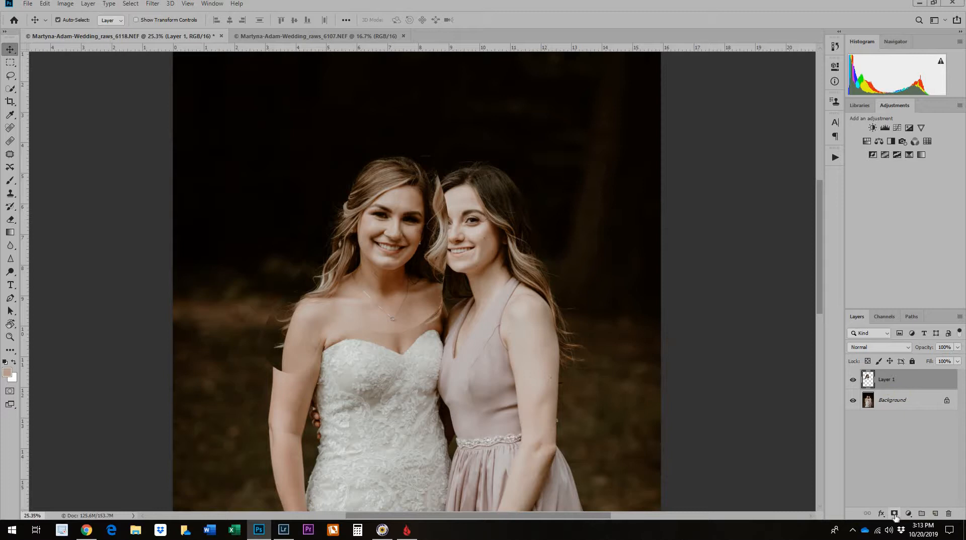
pyautogui.click(895, 517)
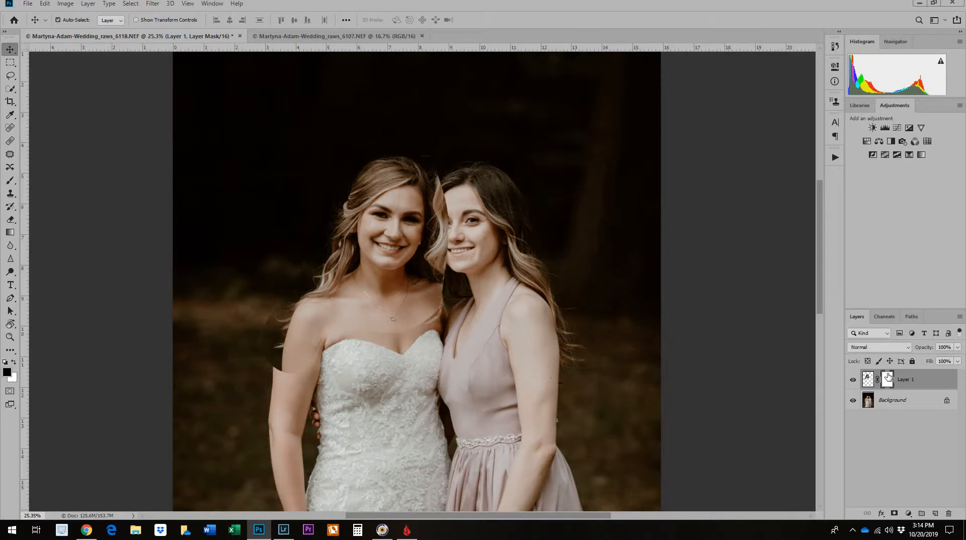
# - Examine the transferred head's edges against the original photo, both at full view and up close
pyautogui.press('z')
pyautogui.moveTo(498, 164); pyautogui.dragTo(527, 88)
pyautogui.press('v')
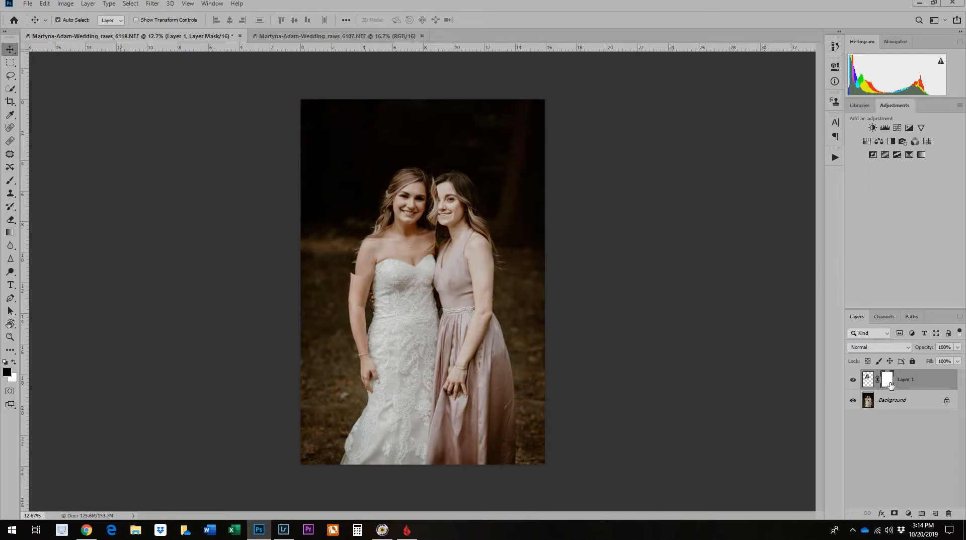
pyautogui.press('z')
pyautogui.moveTo(434, 196); pyautogui.dragTo(440, 196)
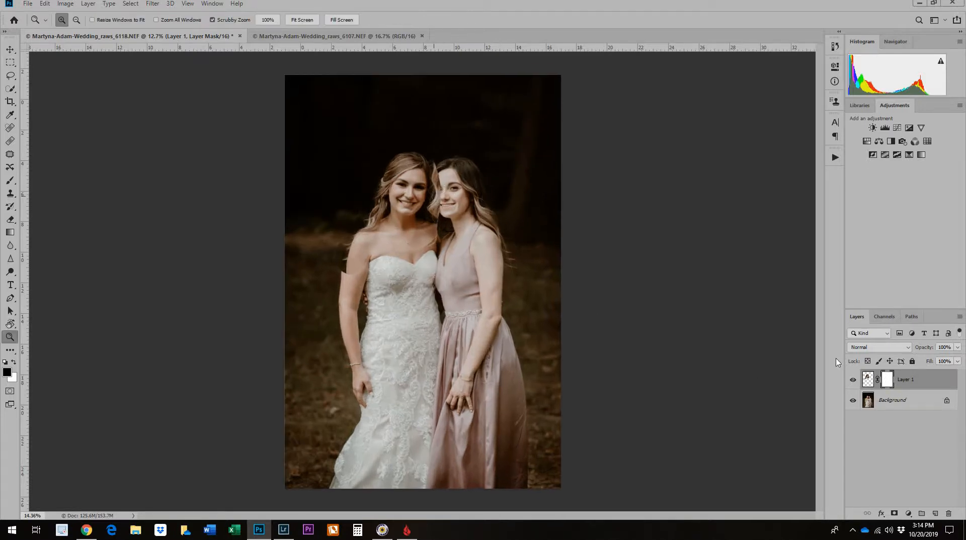
pyautogui.press('v')
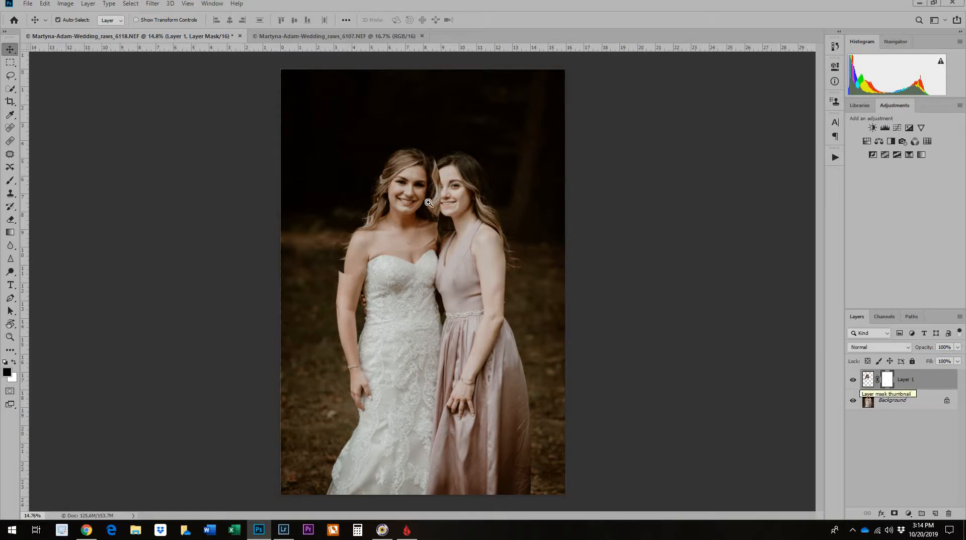
pyautogui.press('z')
pyautogui.moveTo(426, 197); pyautogui.dragTo(524, 359)
pyautogui.press('v')
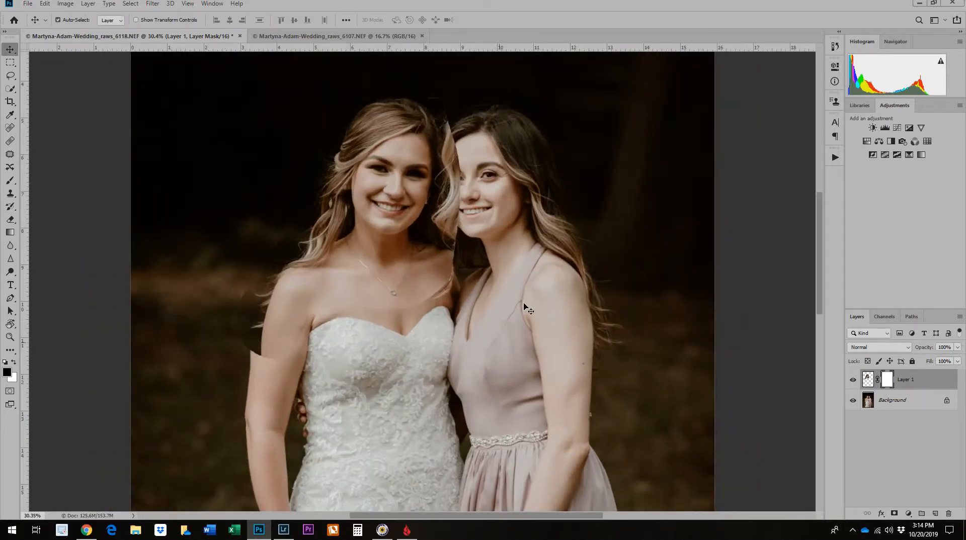
# - Use black (#000000) as the foreground color for painting on the layer mask
pyautogui.click(8, 372)
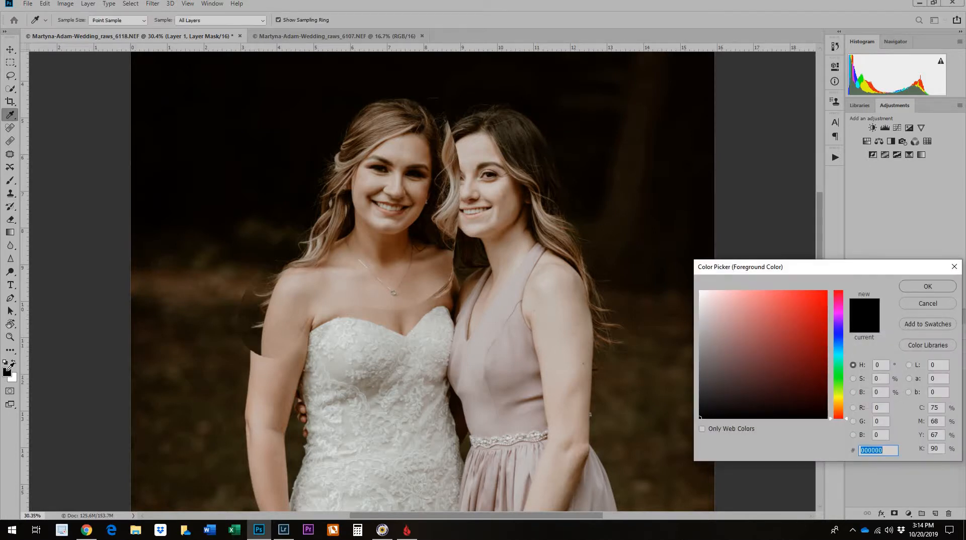
pyautogui.click(7, 372)
pyautogui.click(913, 287)
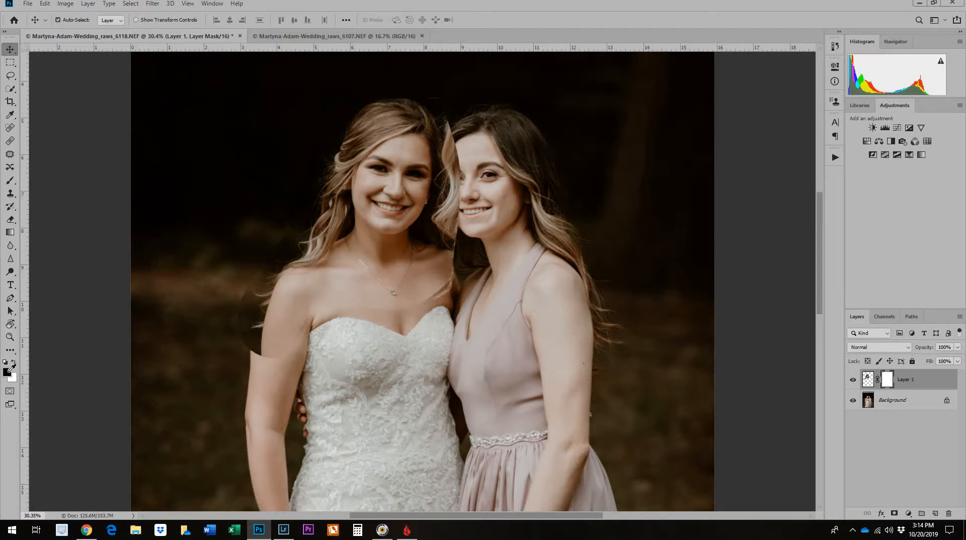
pyautogui.click(9, 370)
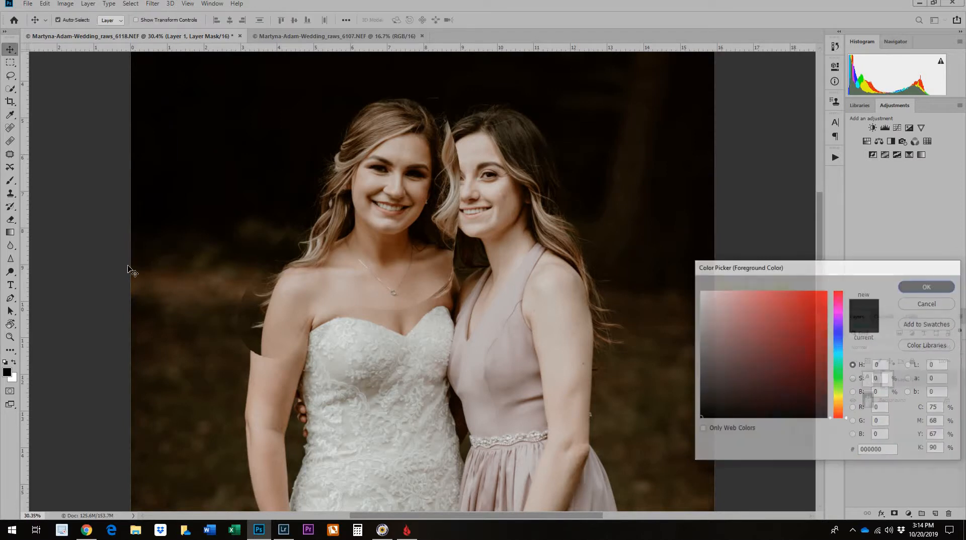
pyautogui.click(928, 286)
# - Set up the Brush tool for mask painting with 100% opacity and 41% hardness
pyautogui.click(10, 181)
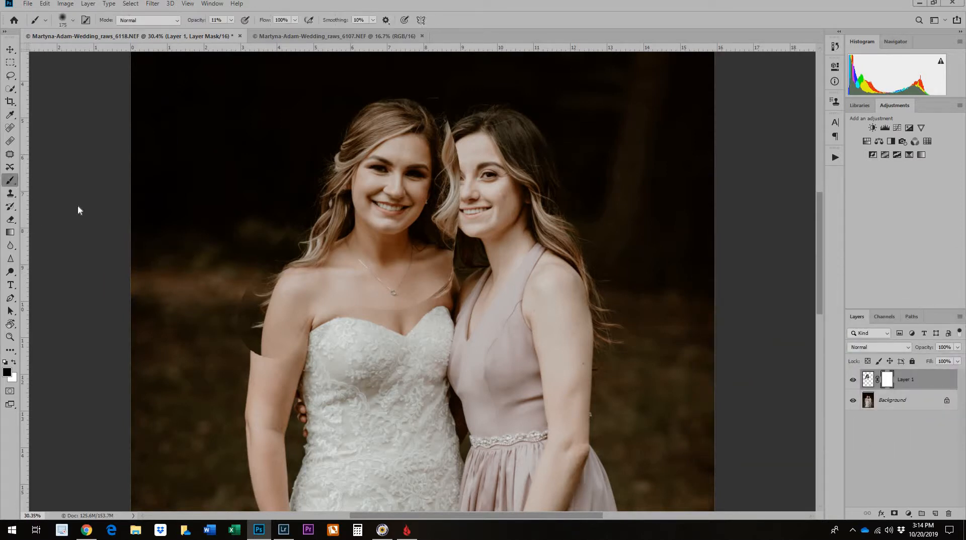
pyautogui.click(230, 19)
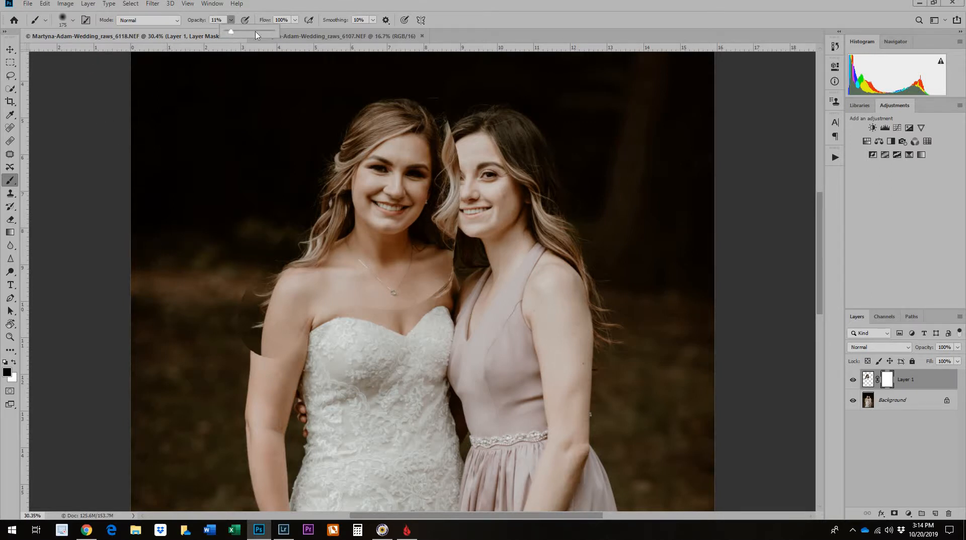
pyautogui.click(230, 22)
pyautogui.click(73, 21)
pyautogui.click(82, 74)
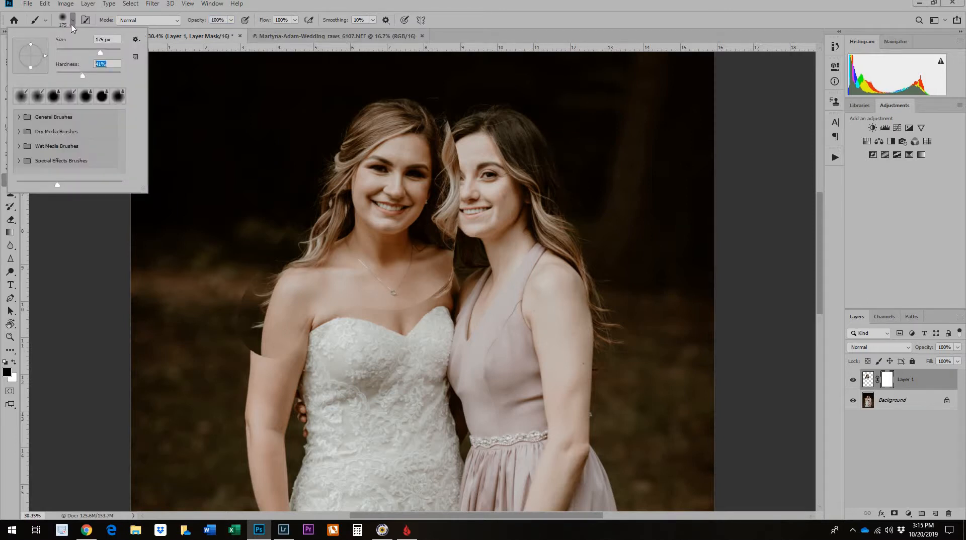
pyautogui.click(263, 242)
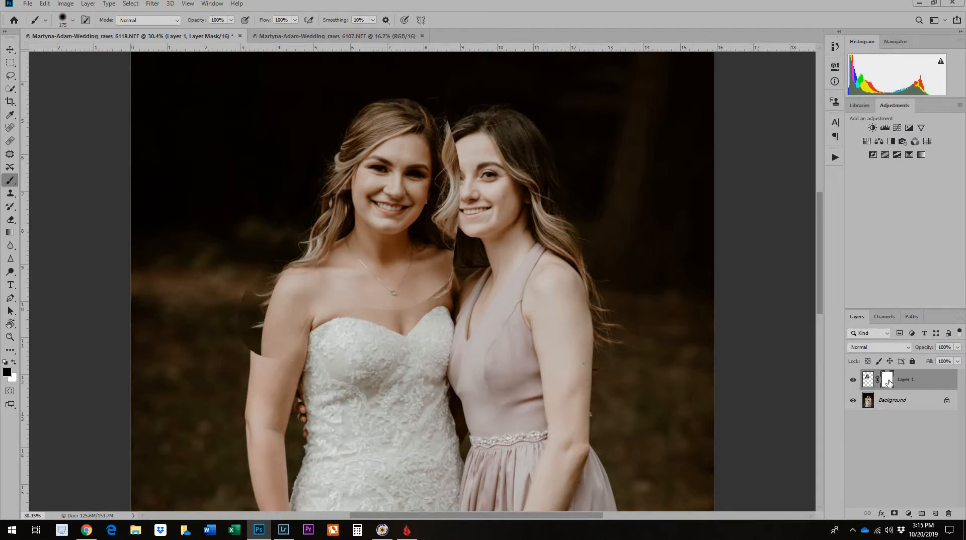
# - Target Layer 1's mask and paint out the hard edges around the bride's shoulder, arm and chest at full opacity
pyautogui.click(868, 383)
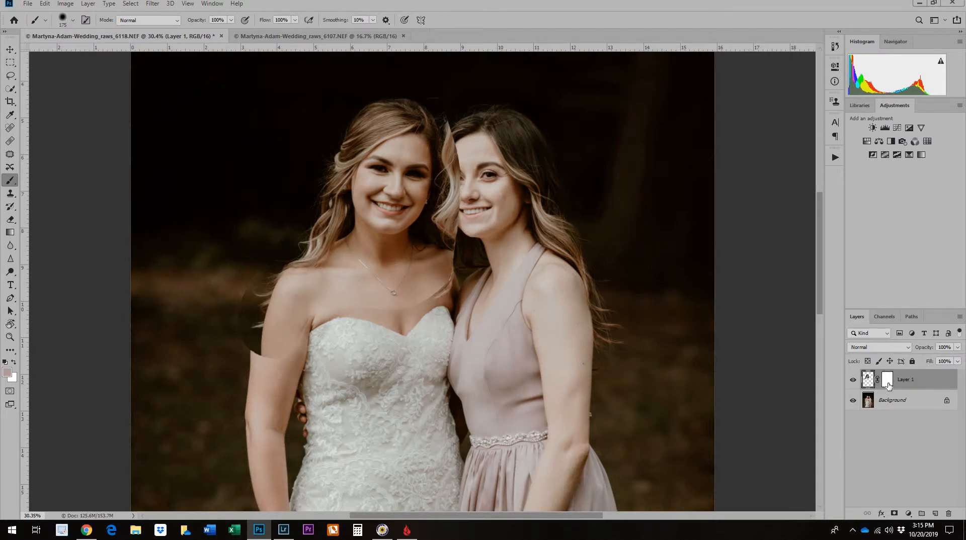
pyautogui.click(887, 384)
pyautogui.click(868, 383)
pyautogui.click(887, 384)
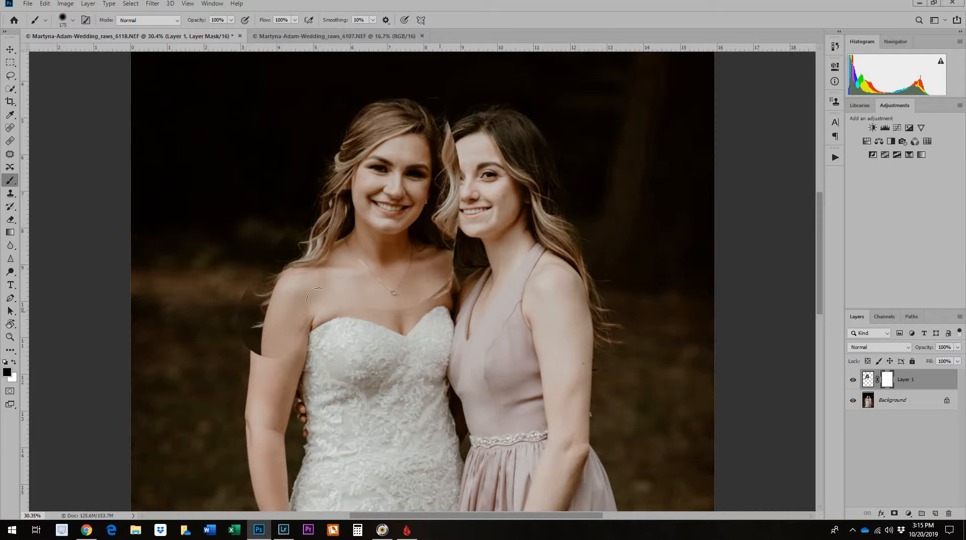
pyautogui.moveTo(219, 296)
pyautogui.mouseDown()
pyautogui.moveTo(254, 300)
pyautogui.moveTo(267, 337)
pyautogui.moveTo(232, 350)
pyautogui.moveTo(262, 354)
pyautogui.mouseUp()
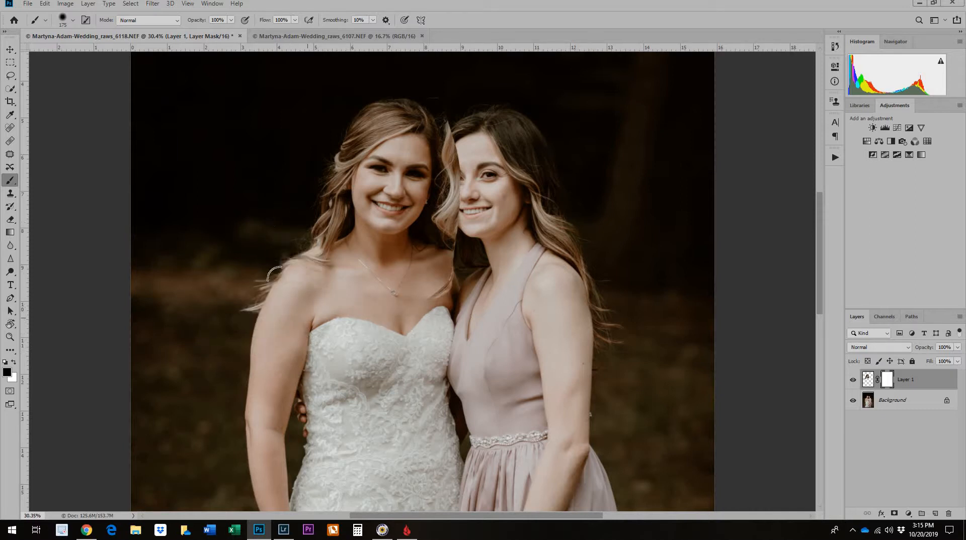
pyautogui.moveTo(426, 306)
pyautogui.mouseDown()
pyautogui.moveTo(438, 277)
pyautogui.moveTo(420, 271)
pyautogui.moveTo(378, 305)
pyautogui.mouseUp()
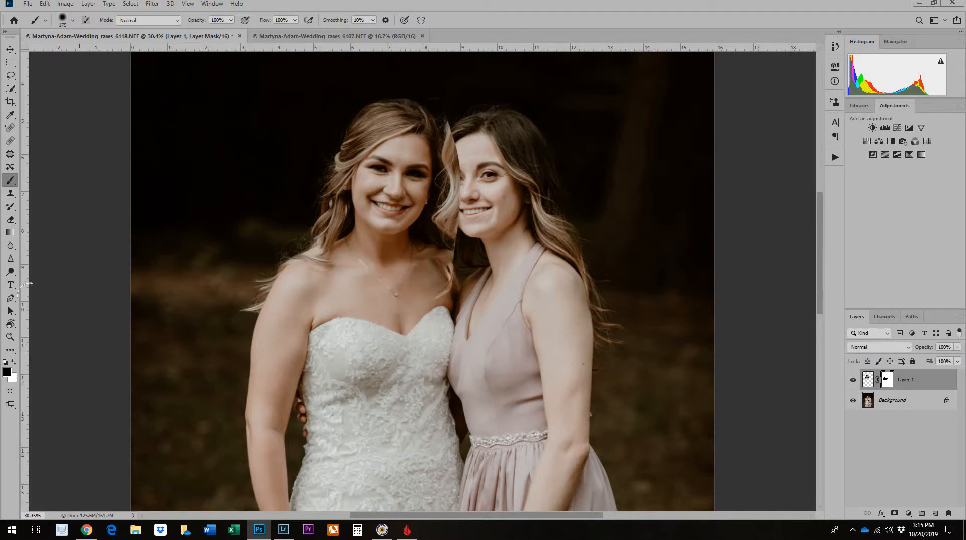
# - Lower the brush opacity to 33% and paint the mask over the hair strip covering the bridesmaid's face
pyautogui.click(231, 23)
pyautogui.moveTo(233, 31); pyautogui.dragTo(201, 33)
pyautogui.click(347, 347)
pyautogui.moveTo(459, 255); pyautogui.dragTo(461, 118)
pyautogui.moveTo(463, 207)
pyautogui.mouseDown()
pyautogui.moveTo(455, 121)
pyautogui.moveTo(496, 151)
pyautogui.moveTo(526, 152)
pyautogui.mouseUp()
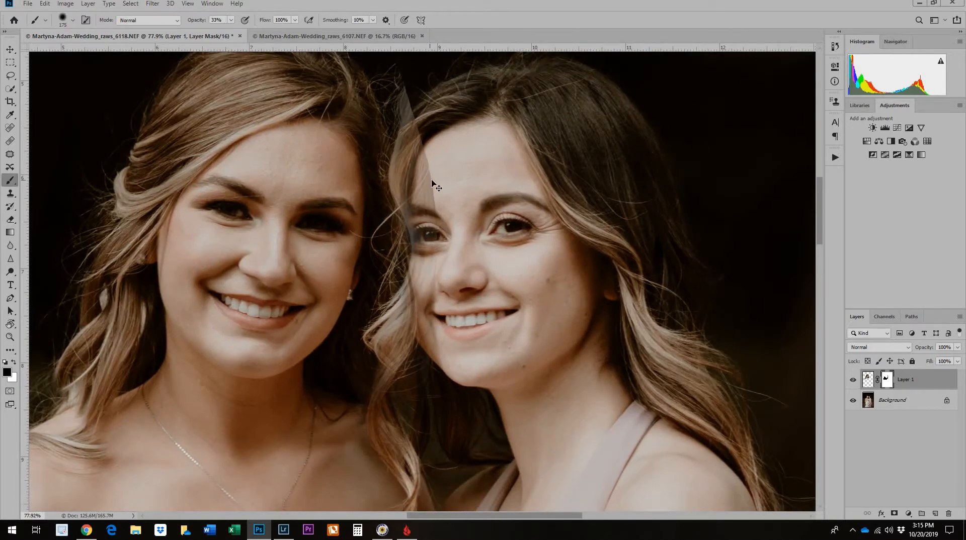
# - Undo the last two mask strokes and repaint the strip over the bridesmaid's face at 33% opacity
pyautogui.hotkey('ctrl', 'z')
pyautogui.hotkey('ctrl', 'z')
pyautogui.moveTo(433, 139); pyautogui.dragTo(432, 332)
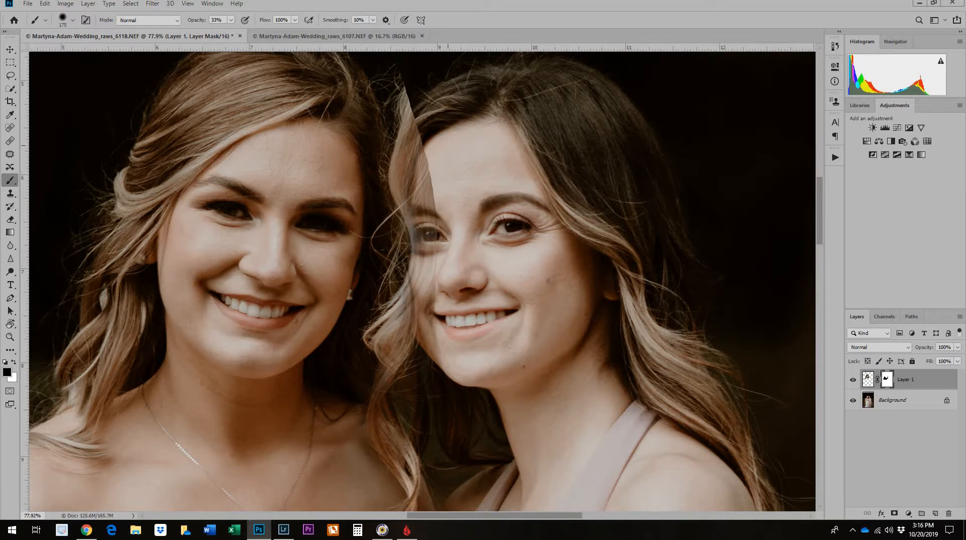
# - Examine the partly masked overlap between the two heads, both up close and from farther out
pyautogui.press('z')
pyautogui.moveTo(480, 216); pyautogui.dragTo(425, 207)
pyautogui.press('b')
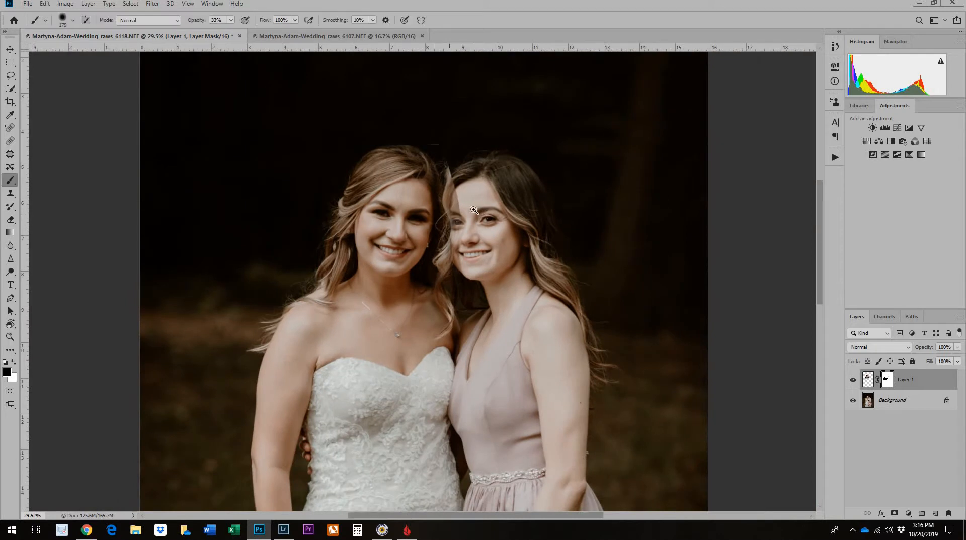
pyautogui.press('z')
pyautogui.moveTo(483, 211)
pyautogui.mouseDown()
pyautogui.moveTo(468, 197)
pyautogui.moveTo(479, 210)
pyautogui.moveTo(457, 207)
pyautogui.mouseUp()
pyautogui.press('b')
pyautogui.press('z')
pyautogui.press('b')
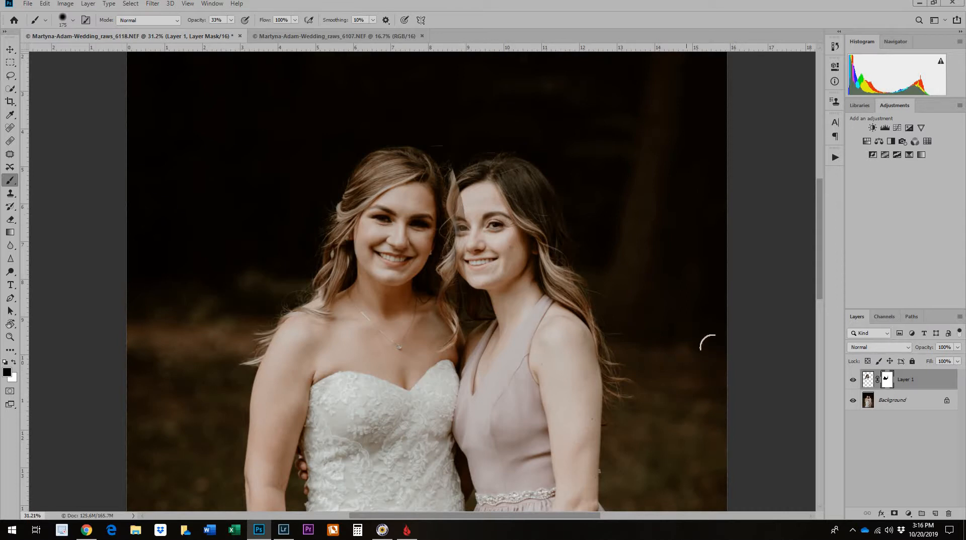
pyautogui.press('z')
pyautogui.moveTo(456, 231); pyautogui.dragTo(463, 236)
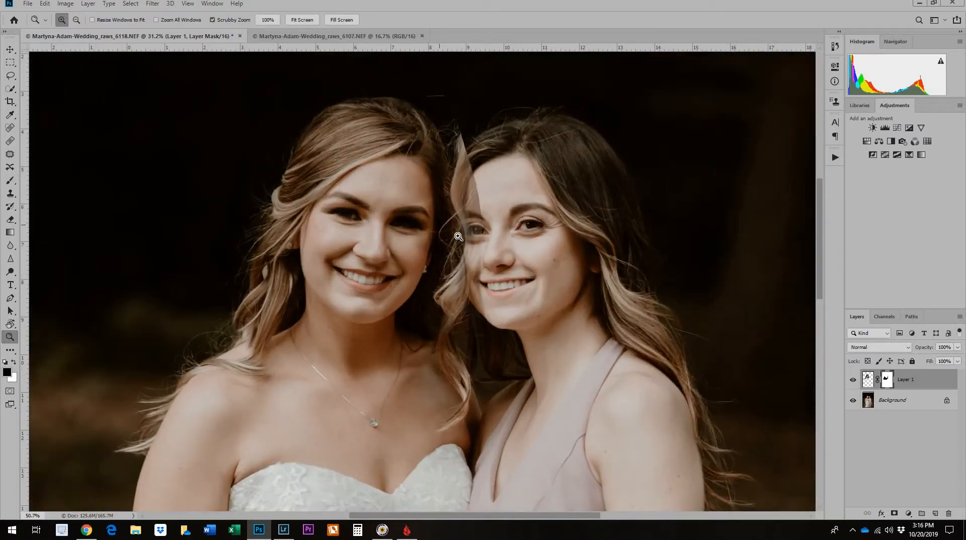
pyautogui.press('b')
pyautogui.press('z')
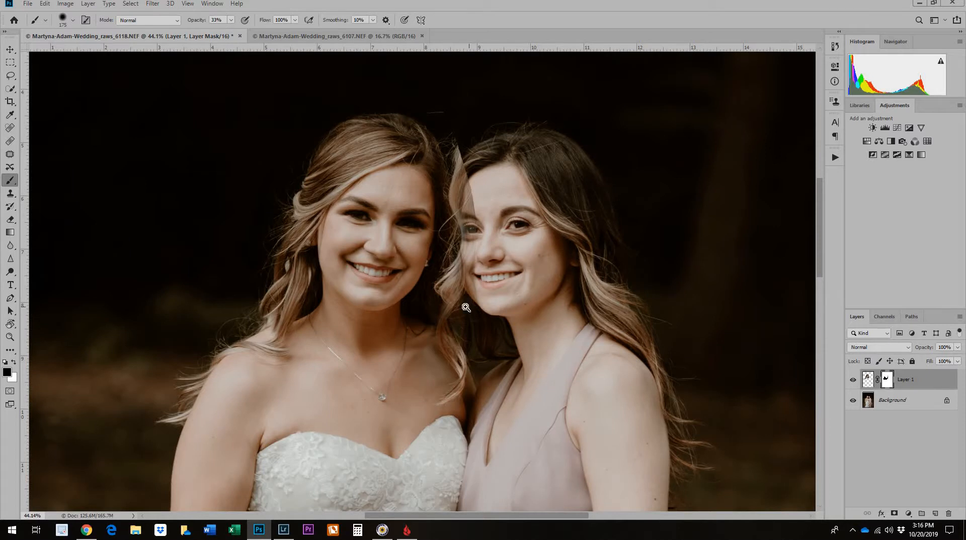
pyautogui.moveTo(457, 307); pyautogui.dragTo(427, 305)
pyautogui.press('b')
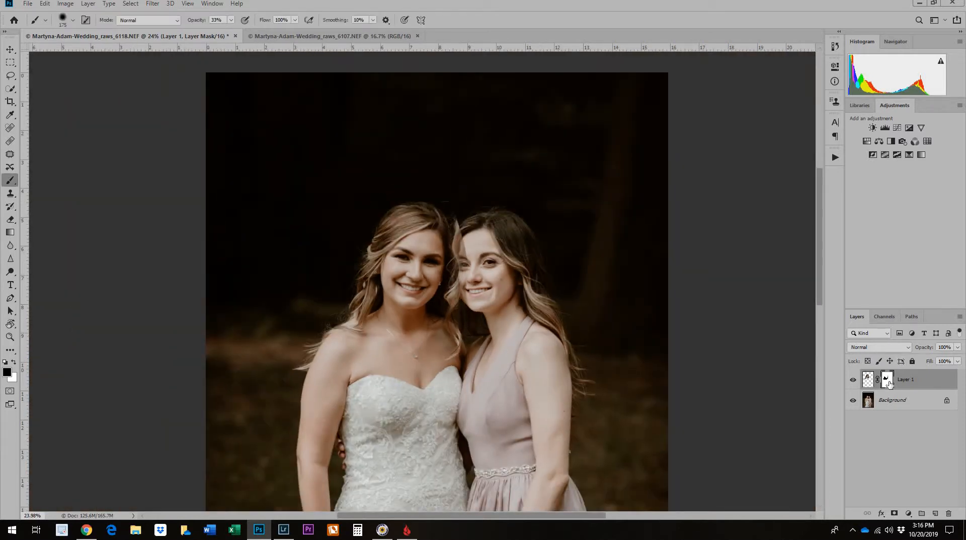
pyautogui.press('z')
pyautogui.moveTo(540, 263); pyautogui.dragTo(569, 262)
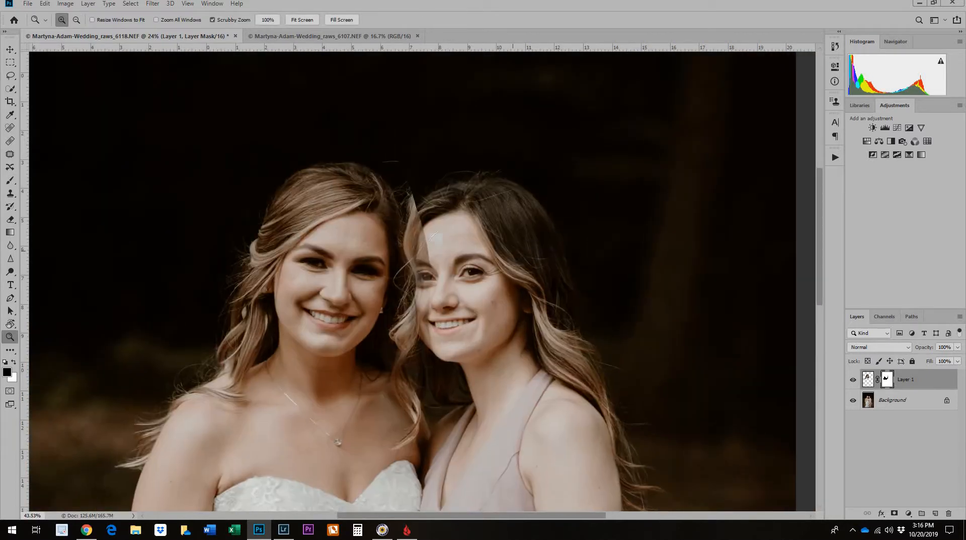
pyautogui.press('b')
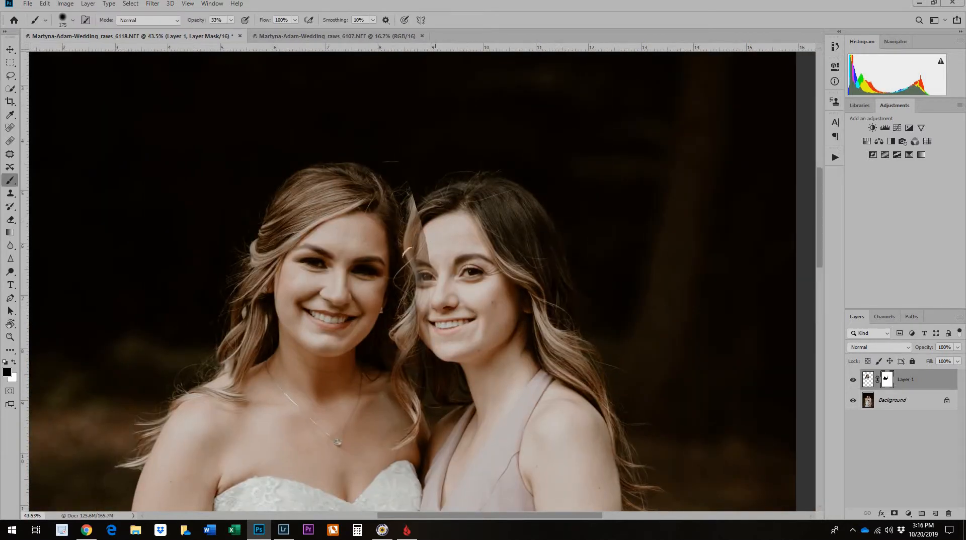
# - Set the foreground color to gray #787676 and raise the brush opacity to 100%
pyautogui.click(7, 371)
pyautogui.click(702, 358)
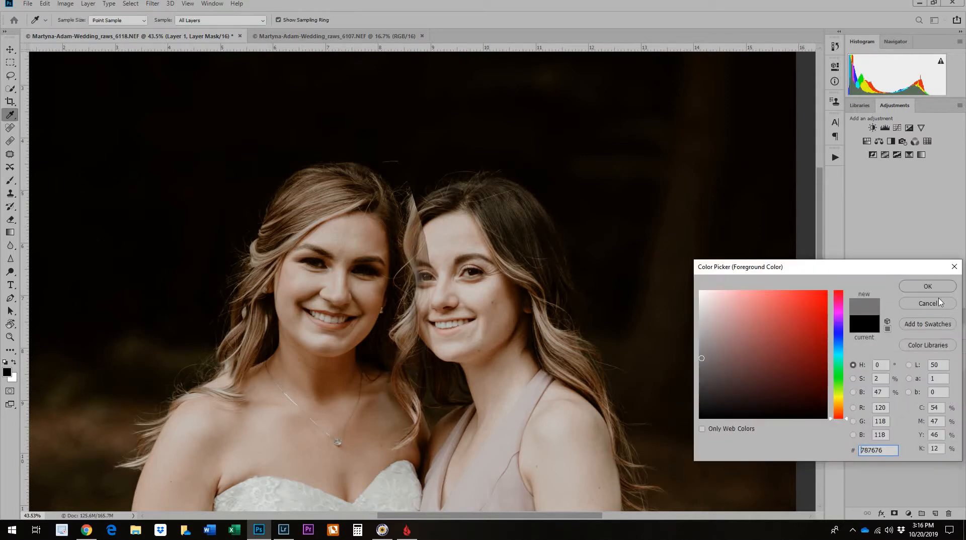
pyautogui.click(918, 288)
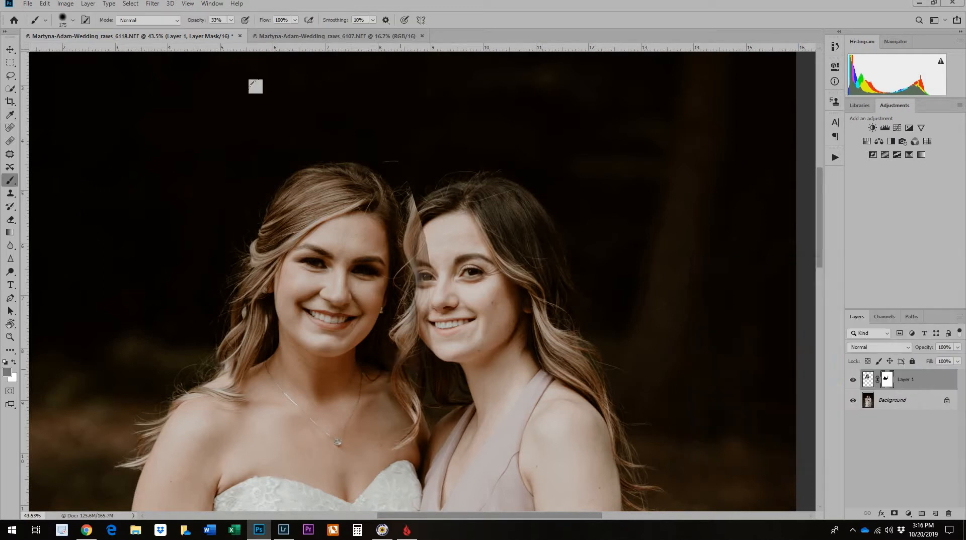
pyautogui.click(232, 20)
pyautogui.moveTo(230, 31); pyautogui.dragTo(277, 34)
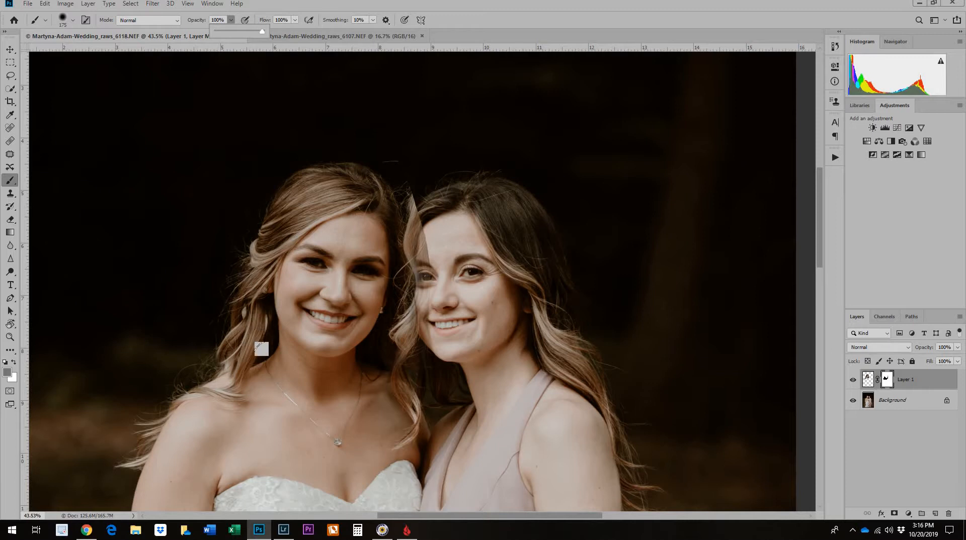
# - Paint gray on the mask over the bride's hair beside her neck and inspect the blend up close
pyautogui.moveTo(263, 290)
pyautogui.mouseDown()
pyautogui.moveTo(239, 344)
pyautogui.moveTo(253, 368)
pyautogui.mouseUp()
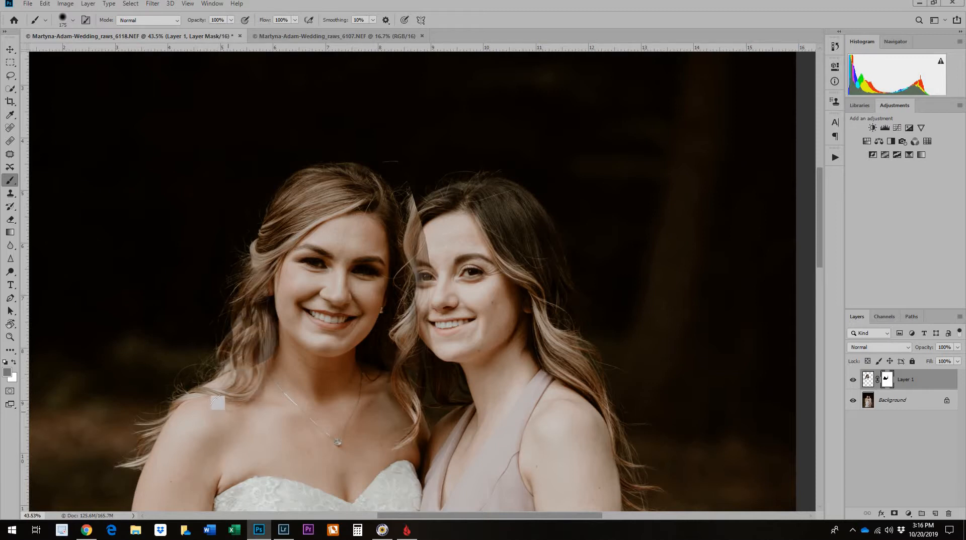
pyautogui.press('z')
pyautogui.click(260, 401)
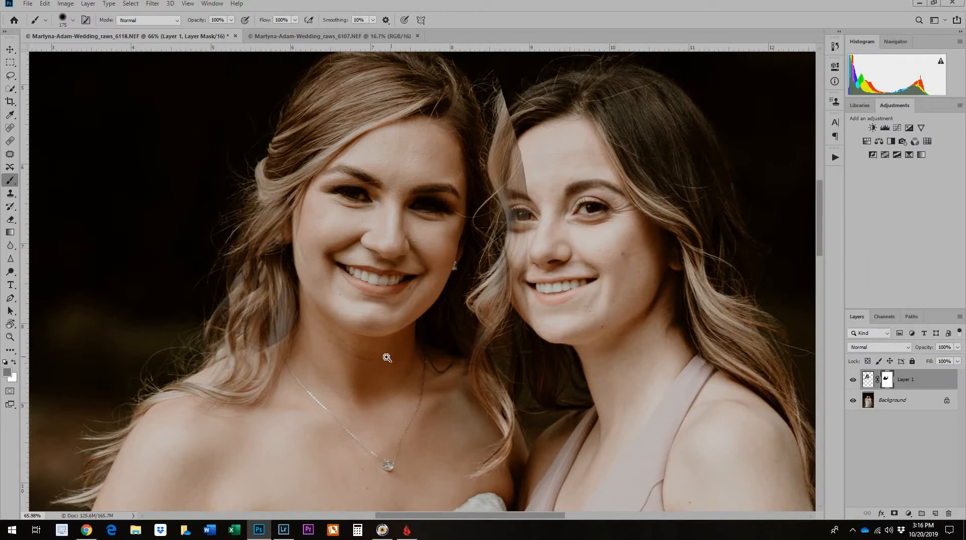
pyautogui.scroll(-5, 386, 355)
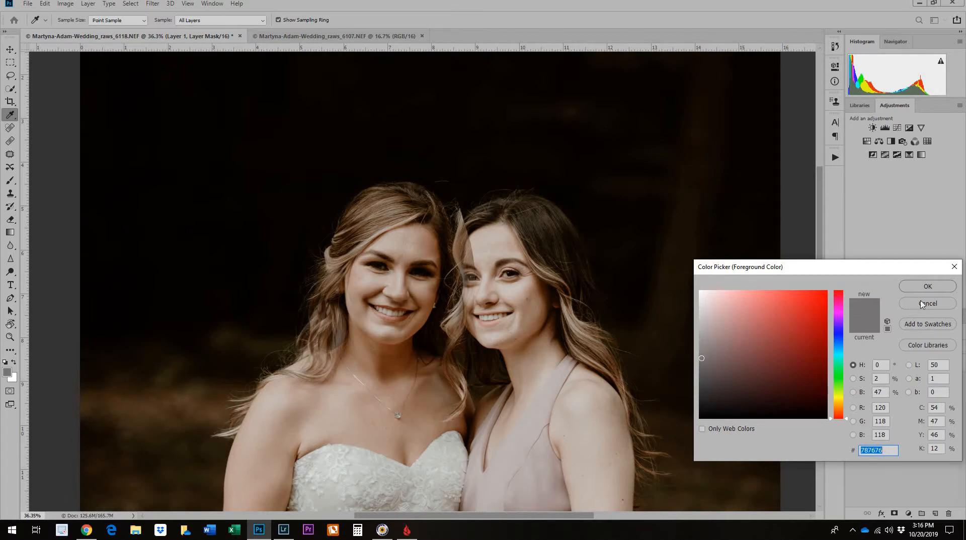
# - Return the foreground color to black and lower the brush opacity to 24%
pyautogui.moveTo(700, 397); pyautogui.dragTo(702, 437)
pyautogui.click(927, 286)
pyautogui.press('b')
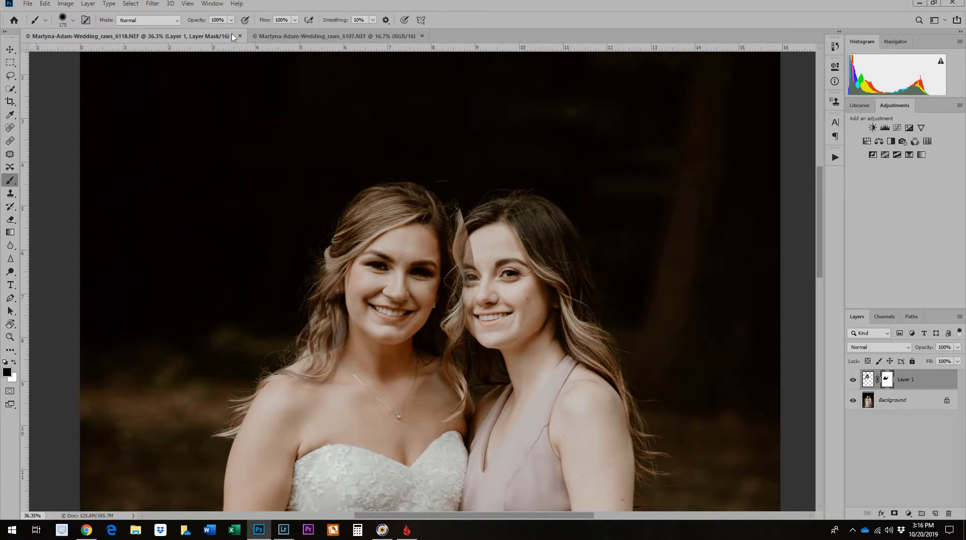
pyautogui.moveTo(231, 19); pyautogui.dragTo(195, 34)
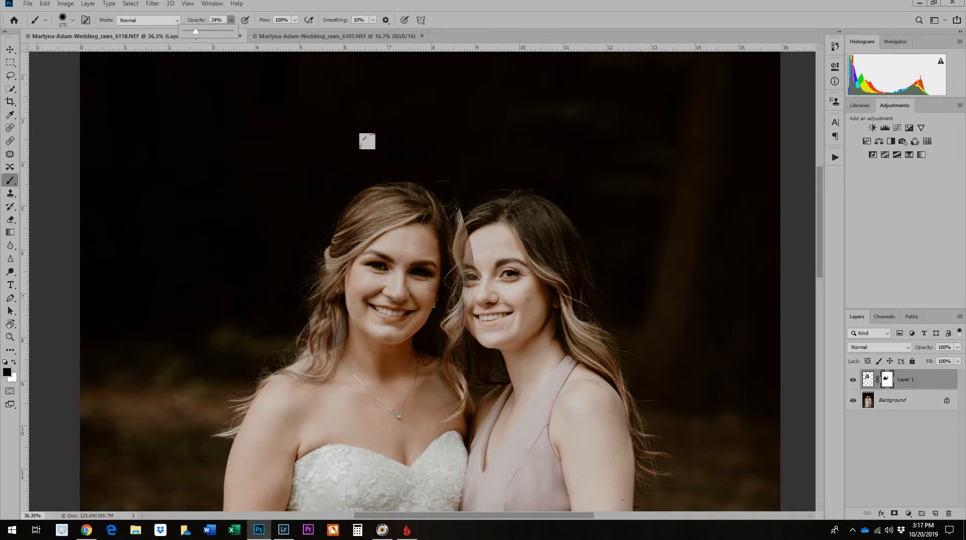
# - Delete Layer 1's painted mask without applying it, and add a fresh white layer mask
pyautogui.moveTo(889, 383); pyautogui.dragTo(951, 515)
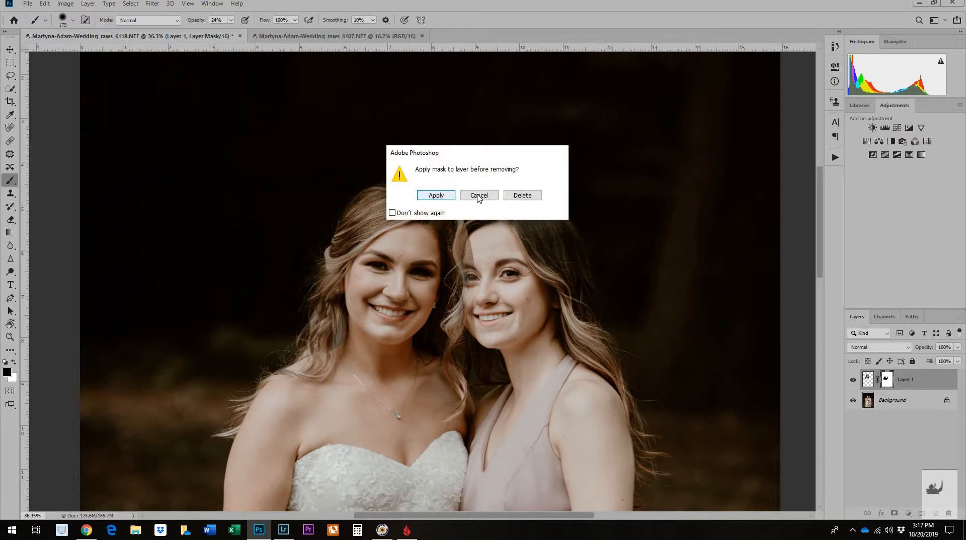
pyautogui.click(521, 196)
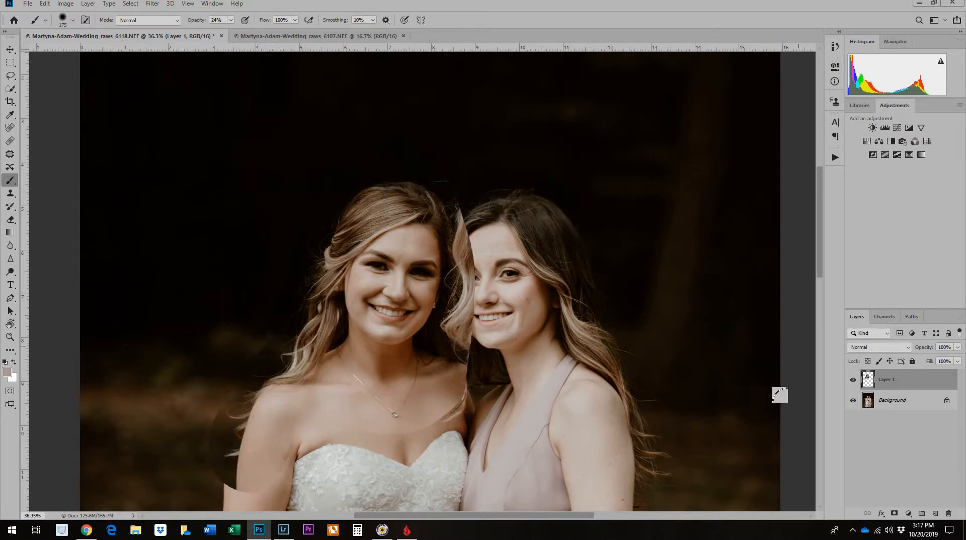
pyautogui.click(894, 514)
# - Set the brush opacity to 40% and use black (#000000) as the foreground color for masking
pyautogui.press('z')
pyautogui.moveTo(503, 354); pyautogui.dragTo(511, 356)
pyautogui.press('b')
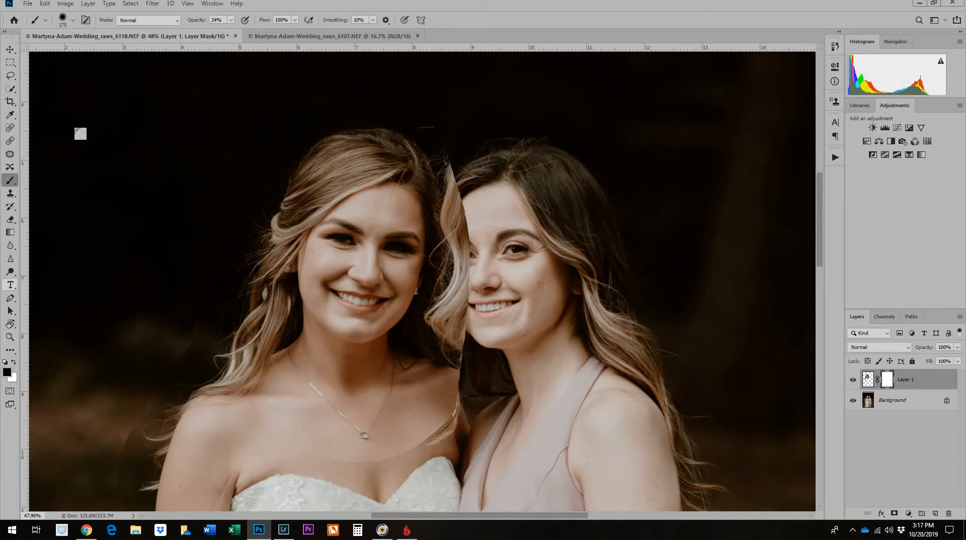
pyautogui.click(231, 20)
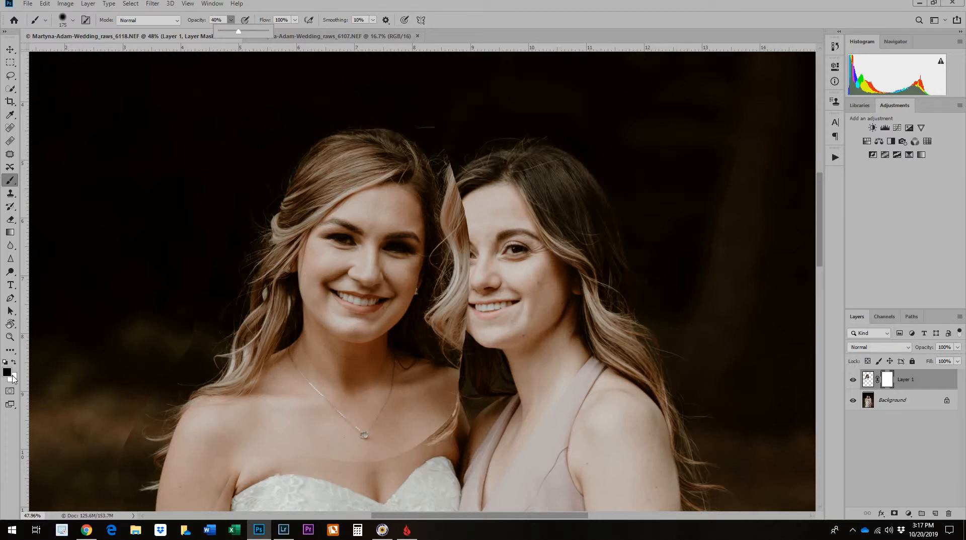
pyautogui.click(6, 372)
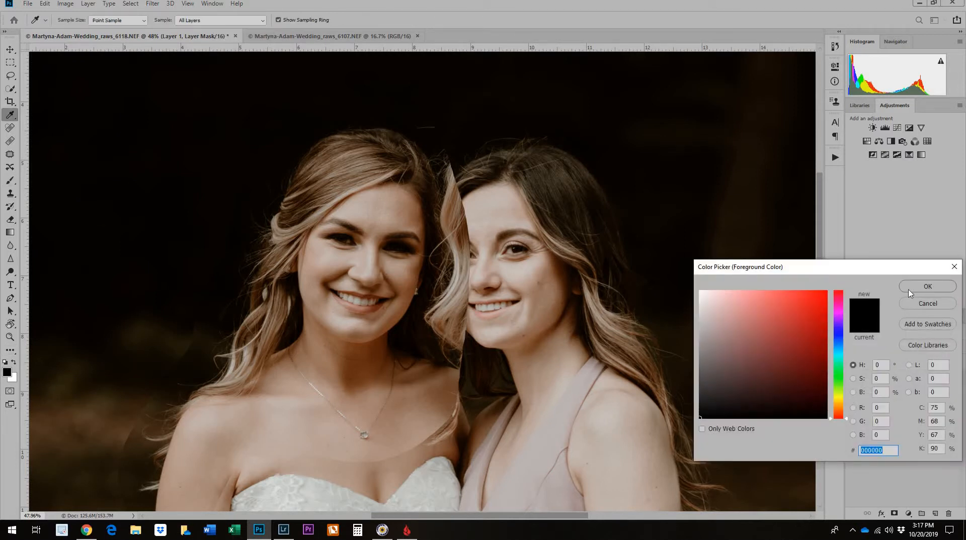
pyautogui.click(912, 289)
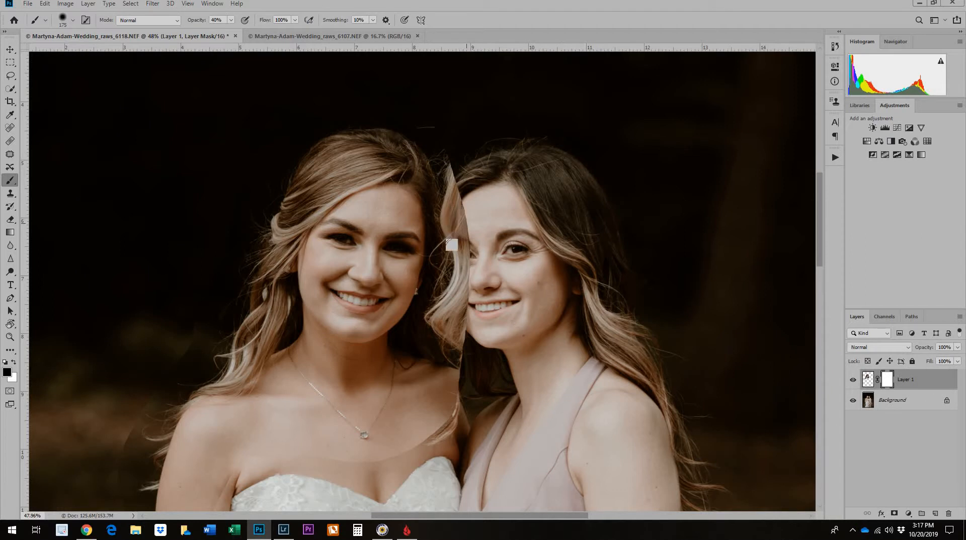
# - Paint black on the mask along the overlapping hair strip to uncover the bridesmaid's face and hairline from head to chin
pyautogui.moveTo(451, 245); pyautogui.dragTo(457, 370)
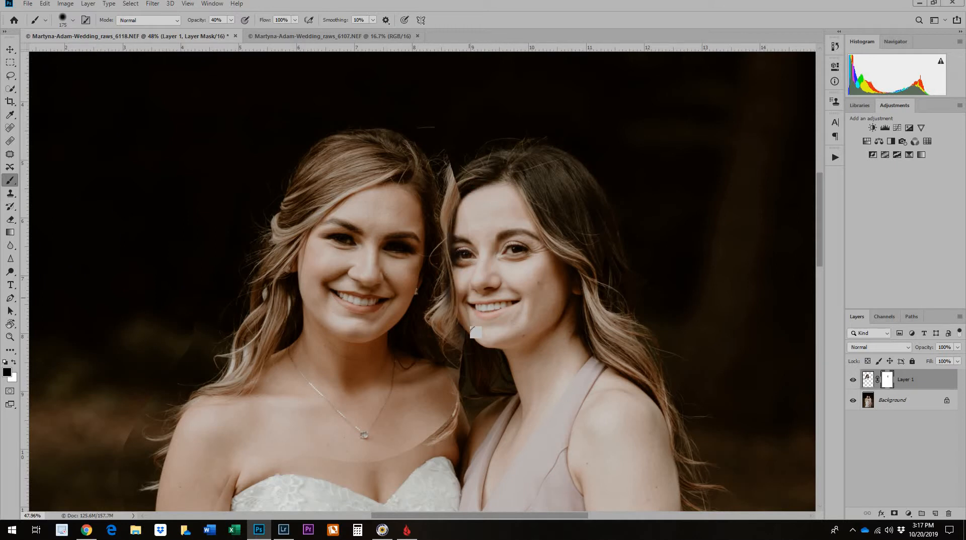
pyautogui.moveTo(462, 200)
pyautogui.mouseDown()
pyautogui.moveTo(454, 277)
pyautogui.moveTo(473, 346)
pyautogui.mouseUp()
pyautogui.moveTo(450, 246); pyautogui.dragTo(460, 144)
pyautogui.moveTo(453, 218); pyautogui.dragTo(458, 146)
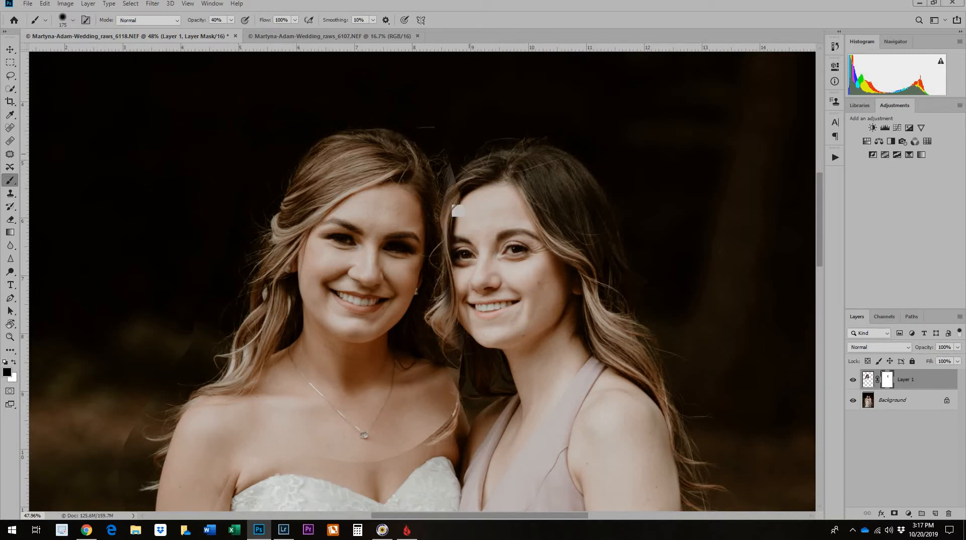
pyautogui.moveTo(451, 227)
pyautogui.mouseDown()
pyautogui.moveTo(455, 145)
pyautogui.moveTo(451, 223)
pyautogui.moveTo(470, 193)
pyautogui.moveTo(456, 208)
pyautogui.moveTo(460, 298)
pyautogui.mouseUp()
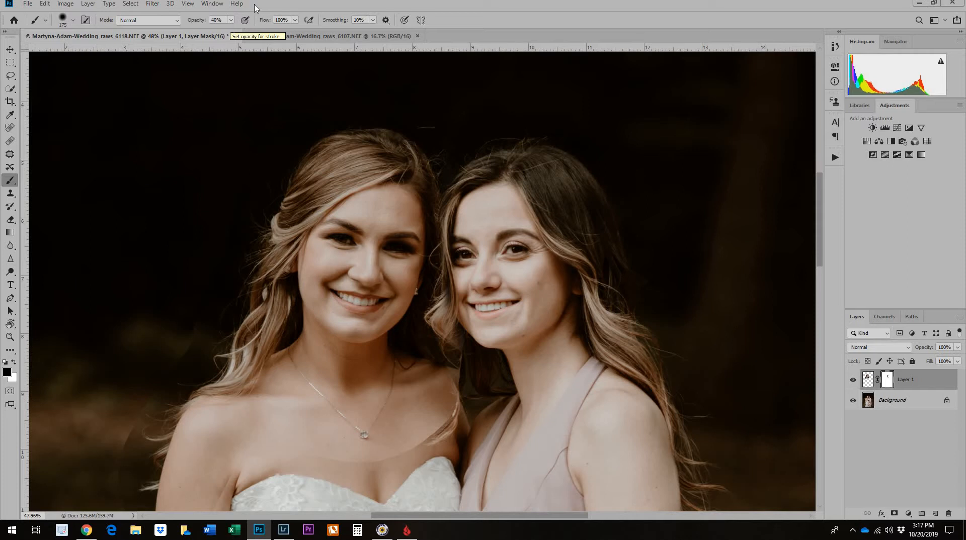
# - Soften the mask brush by setting its hardness to 0%
pyautogui.click(73, 20)
pyautogui.moveTo(83, 77); pyautogui.dragTo(82, 77)
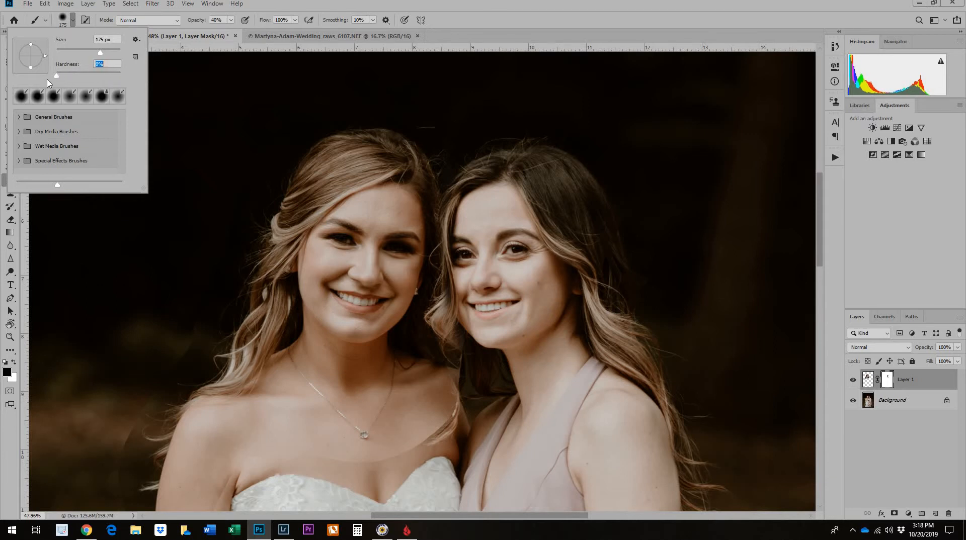
# - Set the mask brush hardness to 100% and paint a hard-edged black stroke on the mask over the bride's chest
pyautogui.moveTo(53, 78); pyautogui.dragTo(56, 77)
pyautogui.moveTo(58, 75); pyautogui.dragTo(130, 79)
pyautogui.click(144, 402)
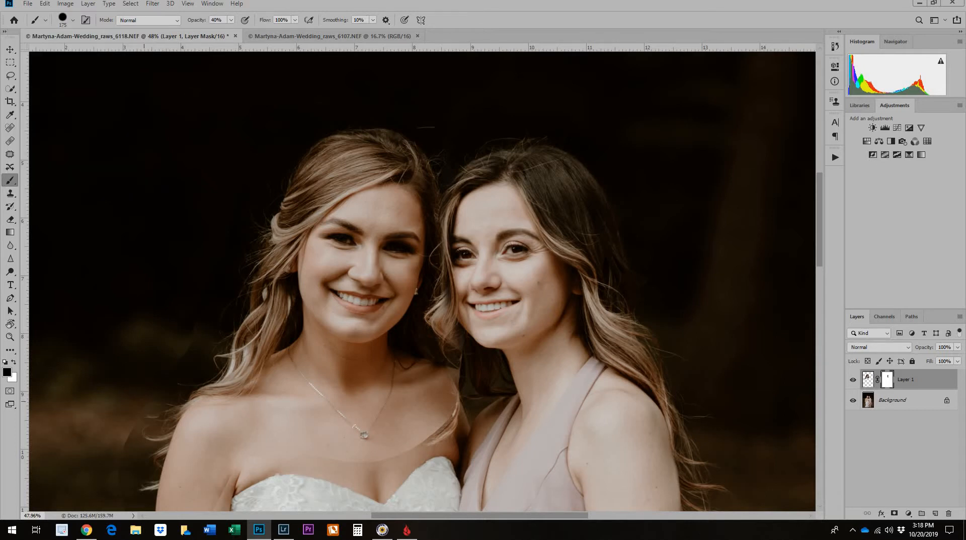
pyautogui.moveTo(414, 427)
pyautogui.mouseDown()
pyautogui.moveTo(405, 438)
pyautogui.moveTo(430, 415)
pyautogui.mouseUp()
# - Lower the brush hardness again and paint black on the mask along the bridesmaid's hair strand falling over the bride's chest
pyautogui.click(72, 23)
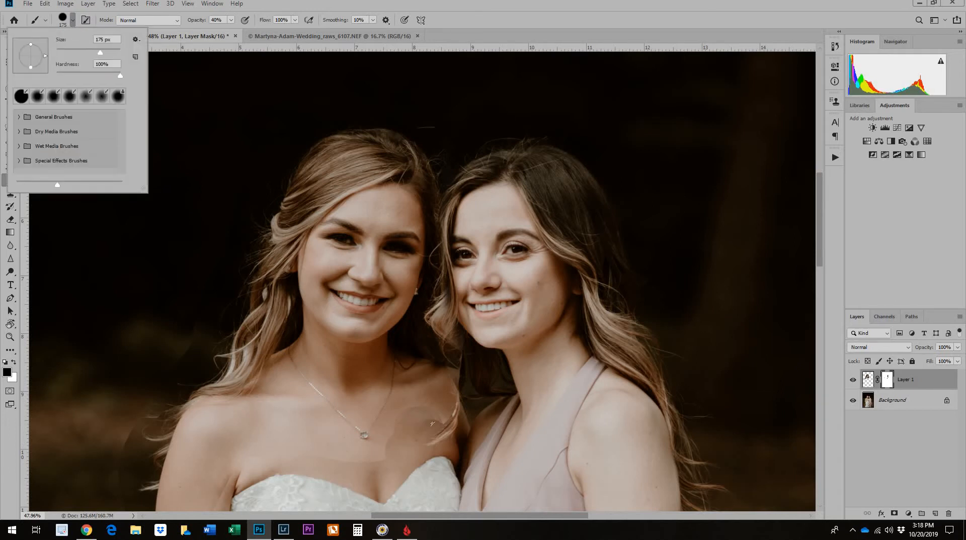
pyautogui.click(83, 75)
pyautogui.click(256, 230)
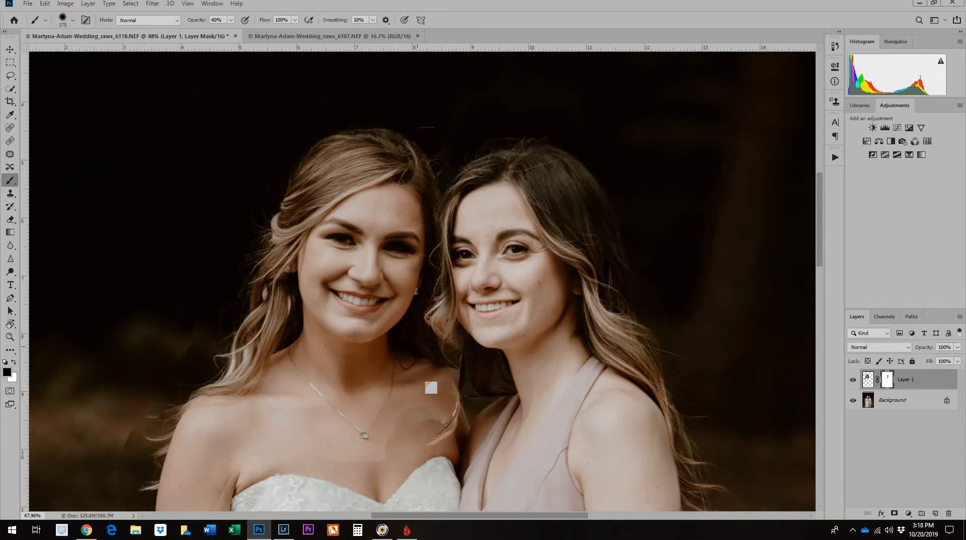
pyautogui.moveTo(431, 387)
pyautogui.mouseDown()
pyautogui.moveTo(387, 425)
pyautogui.moveTo(400, 424)
pyautogui.moveTo(432, 380)
pyautogui.moveTo(361, 443)
pyautogui.moveTo(430, 446)
pyautogui.moveTo(398, 419)
pyautogui.moveTo(354, 465)
pyautogui.moveTo(353, 493)
pyautogui.moveTo(422, 459)
pyautogui.moveTo(424, 375)
pyautogui.moveTo(431, 398)
pyautogui.mouseUp()
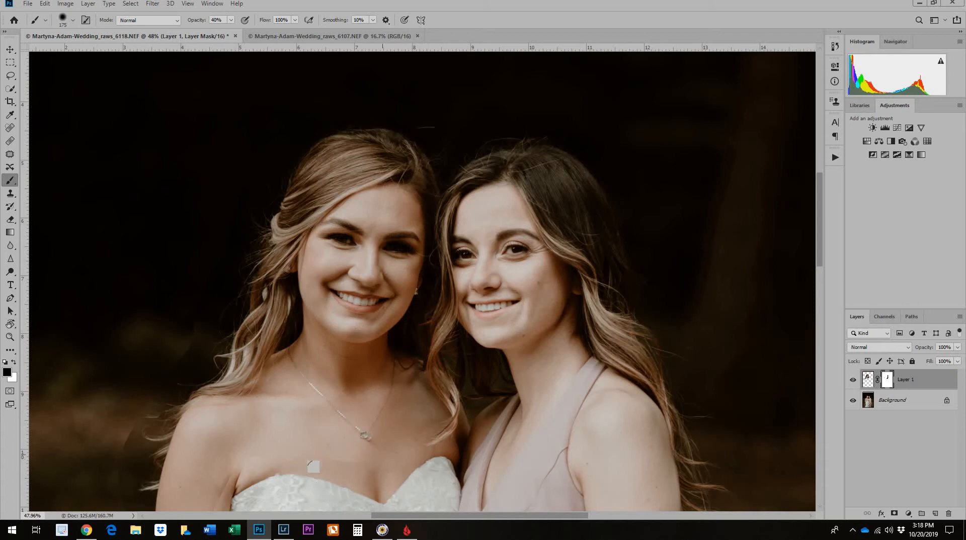
# - Clean up the doubled necklace pendant on Layer 1's mask, alternating between black and white paint
pyautogui.press('z')
pyautogui.moveTo(381, 473); pyautogui.dragTo(398, 473)
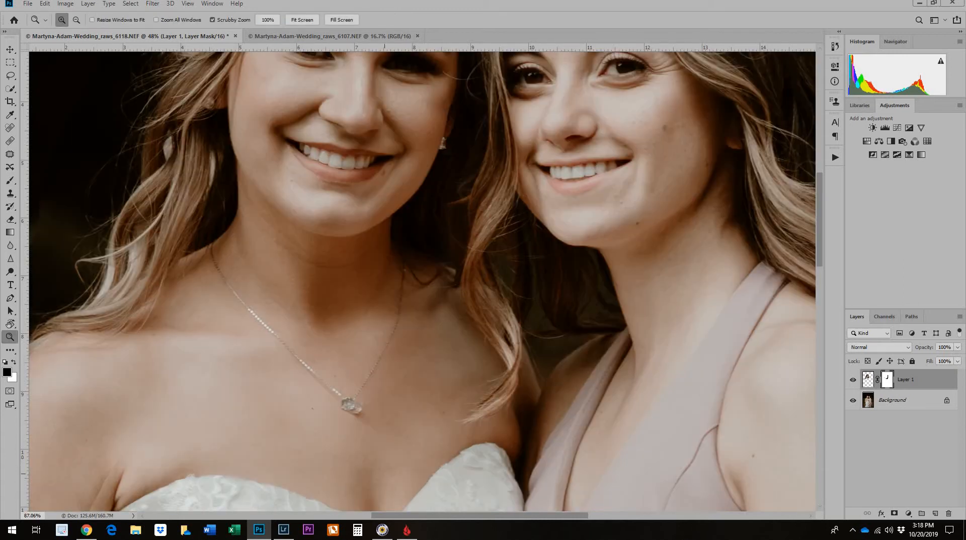
pyautogui.press('b')
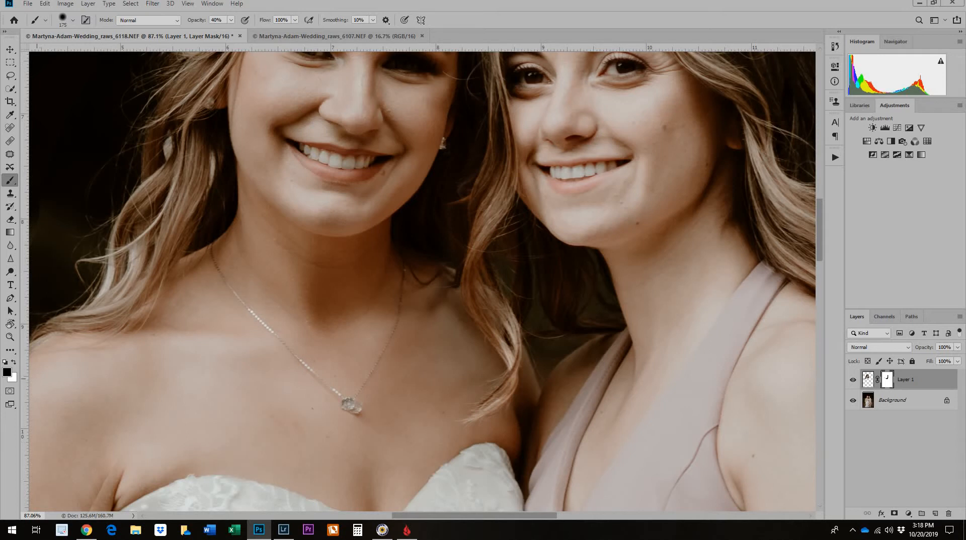
pyautogui.press('x')
pyautogui.click(15, 377)
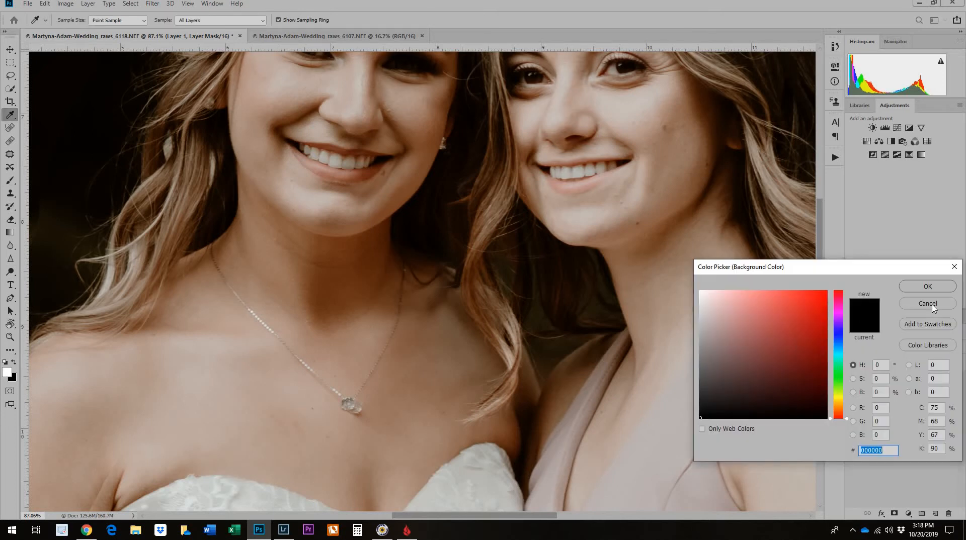
pyautogui.press('Escape')
pyautogui.press('b')
pyautogui.press('x')
pyautogui.press('x')
pyautogui.press('x')
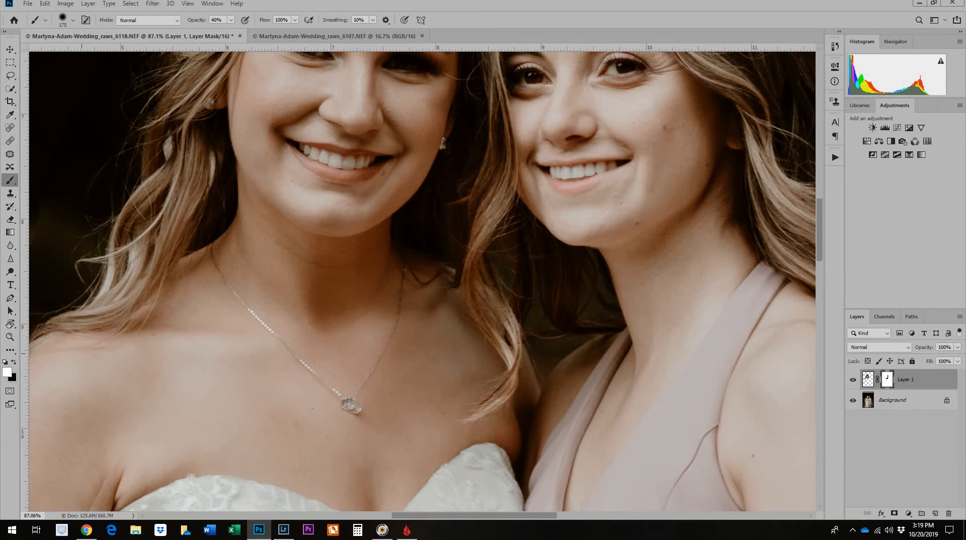
pyautogui.press('x')
pyautogui.press('x')
pyautogui.press('x')
pyautogui.press('x')
pyautogui.press('x')
pyautogui.press('x')
pyautogui.press('x')
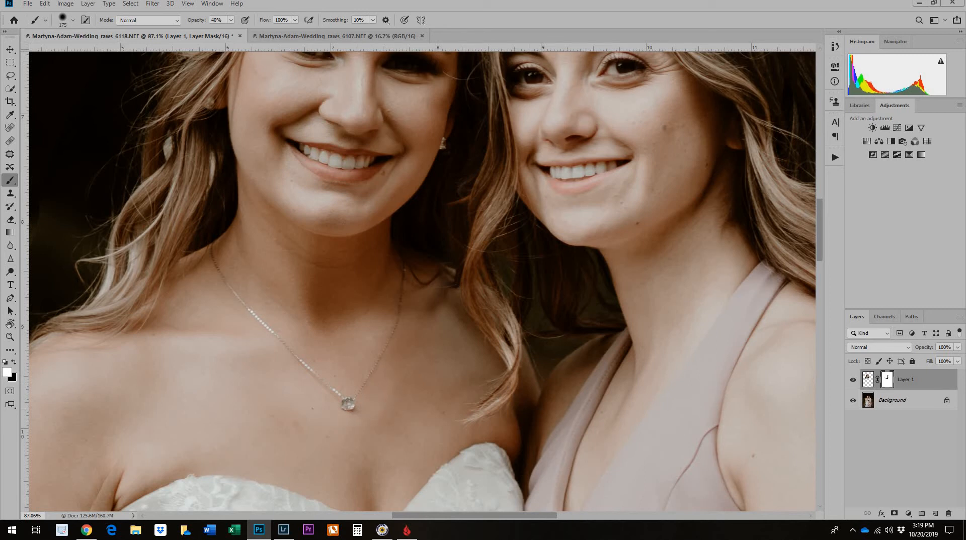
# - Paint black on the mask along the bride's outer shoulder and upper arm to blend away the pasted layer's cut edge
pyautogui.scroll(-4, 447, 380)
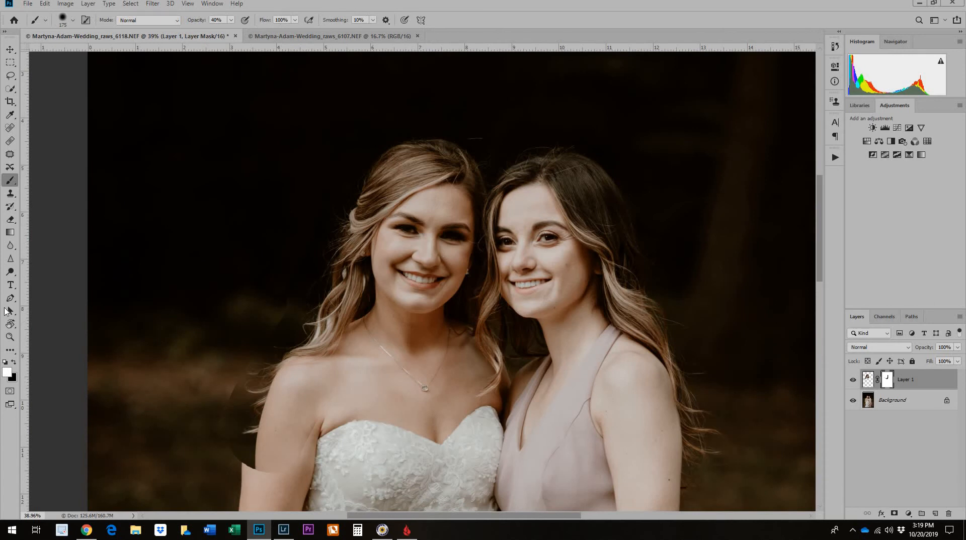
pyautogui.press('x')
pyautogui.moveTo(233, 420)
pyautogui.mouseDown()
pyautogui.moveTo(255, 488)
pyautogui.moveTo(238, 473)
pyautogui.moveTo(267, 388)
pyautogui.moveTo(304, 415)
pyautogui.moveTo(297, 458)
pyautogui.moveTo(314, 405)
pyautogui.moveTo(277, 395)
pyautogui.moveTo(260, 448)
pyautogui.mouseUp()
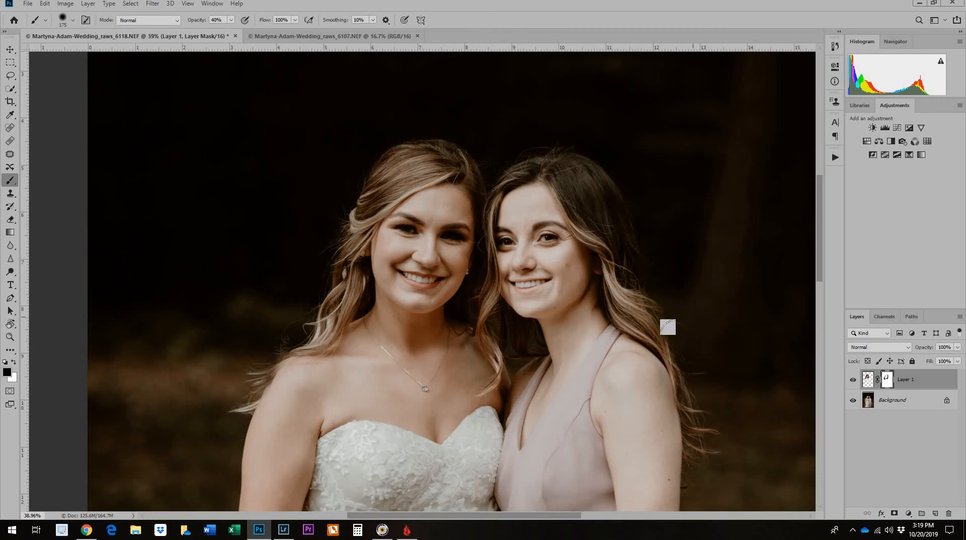
# - Paint black on the mask along the loose hair ends above the bride's outer shoulder to blend them into the background
pyautogui.press('z')
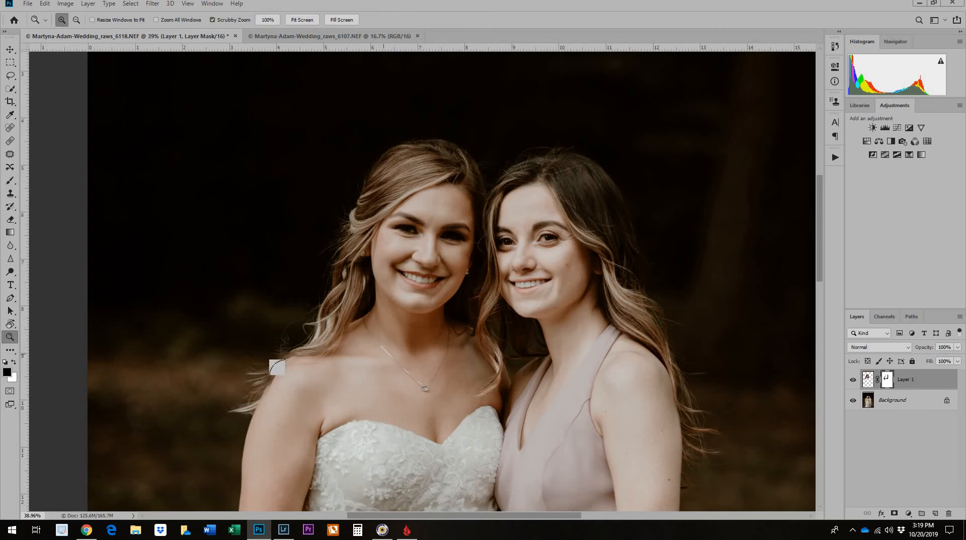
pyautogui.press('b')
pyautogui.press('z')
pyautogui.moveTo(286, 374); pyautogui.dragTo(303, 355)
pyautogui.press('b')
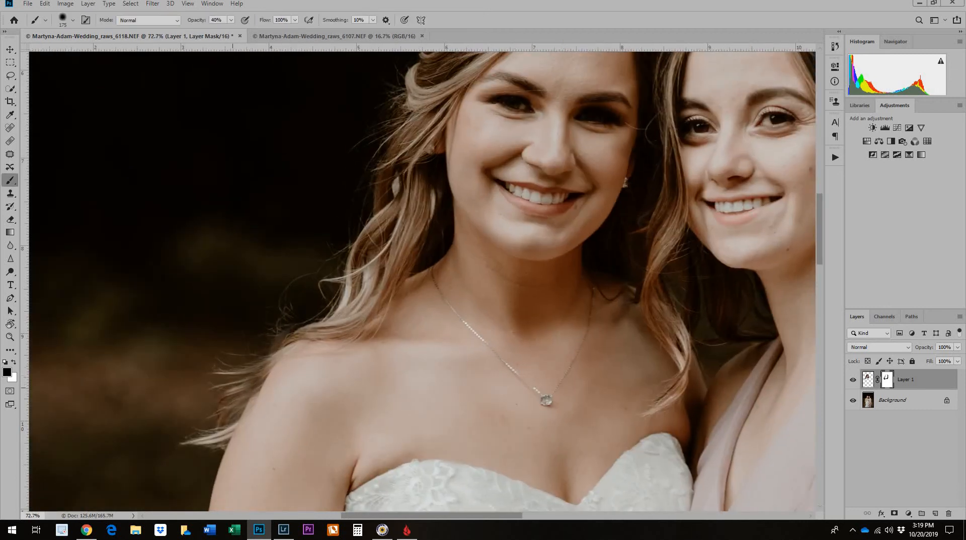
pyautogui.moveTo(257, 391)
pyautogui.mouseDown()
pyautogui.moveTo(276, 373)
pyautogui.moveTo(310, 371)
pyautogui.moveTo(342, 336)
pyautogui.mouseUp()
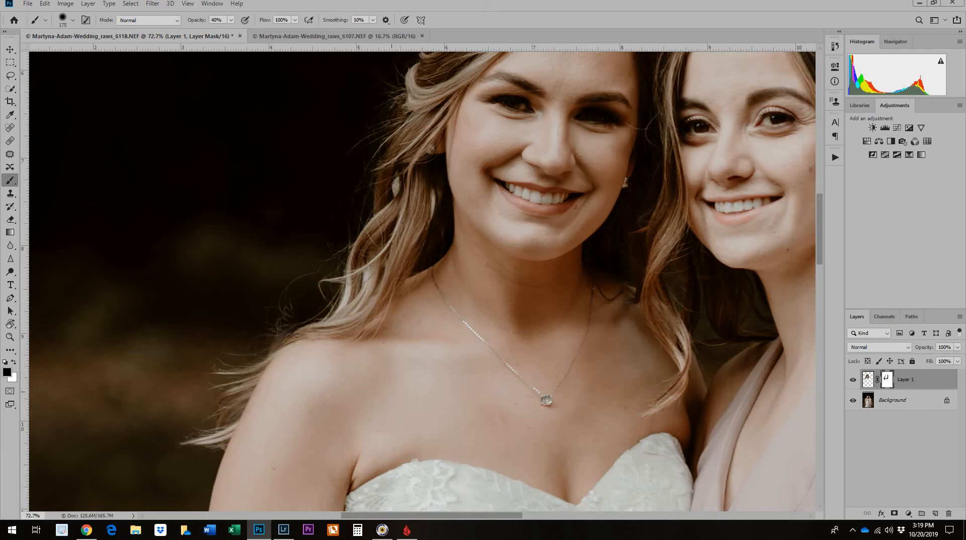
# - Reduce the brush size to 50 px and paint white on the mask across the bride's collarbone
pyautogui.press('x')
pyautogui.press('[')
pyautogui.press('[')
pyautogui.press('[')
pyautogui.press('[')
pyautogui.press('[')
pyautogui.press('[')
pyautogui.press('[')
pyautogui.press('[')
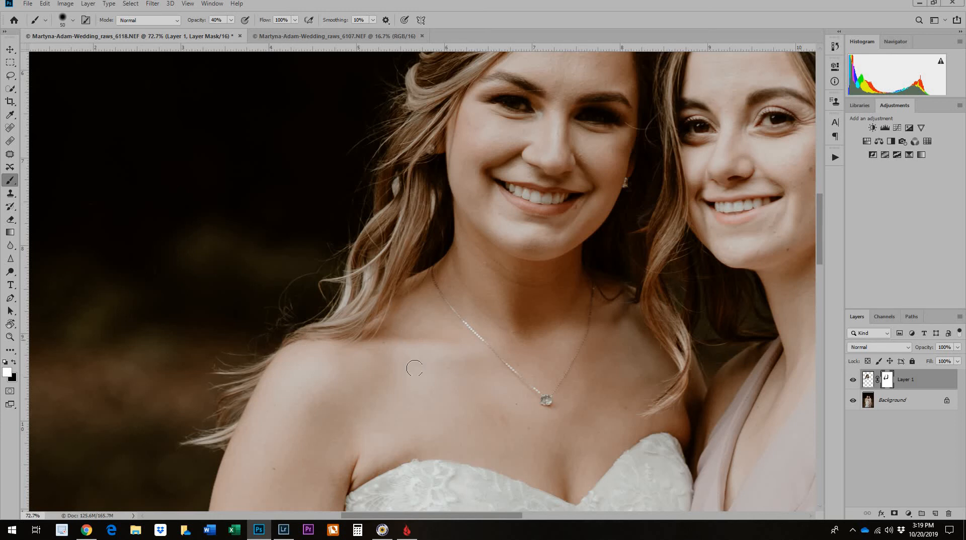
pyautogui.moveTo(482, 349); pyautogui.dragTo(426, 355)
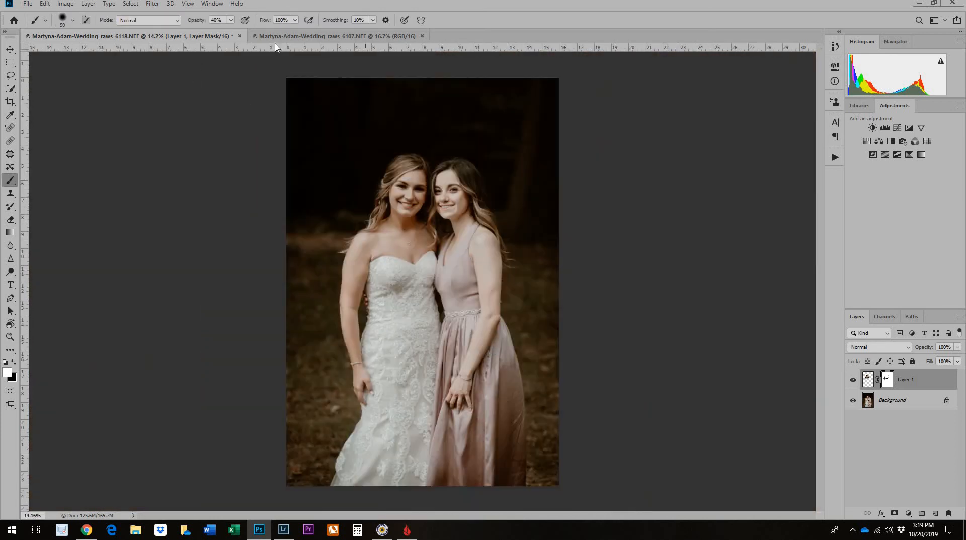
# - Toggle Layer 1's visibility repeatedly to compare the photo before and after the head swap, leaving the layer shown
pyautogui.click(853, 381)
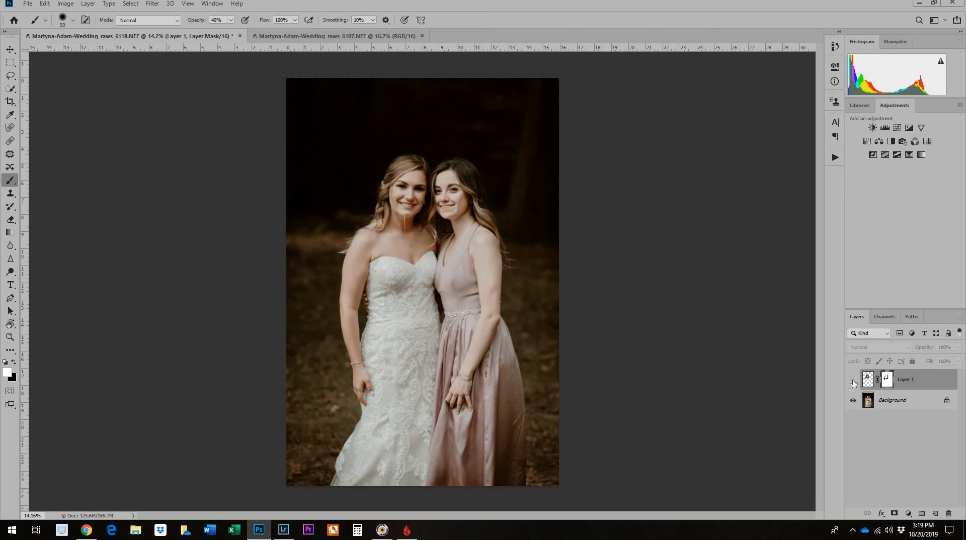
pyautogui.click(853, 381)
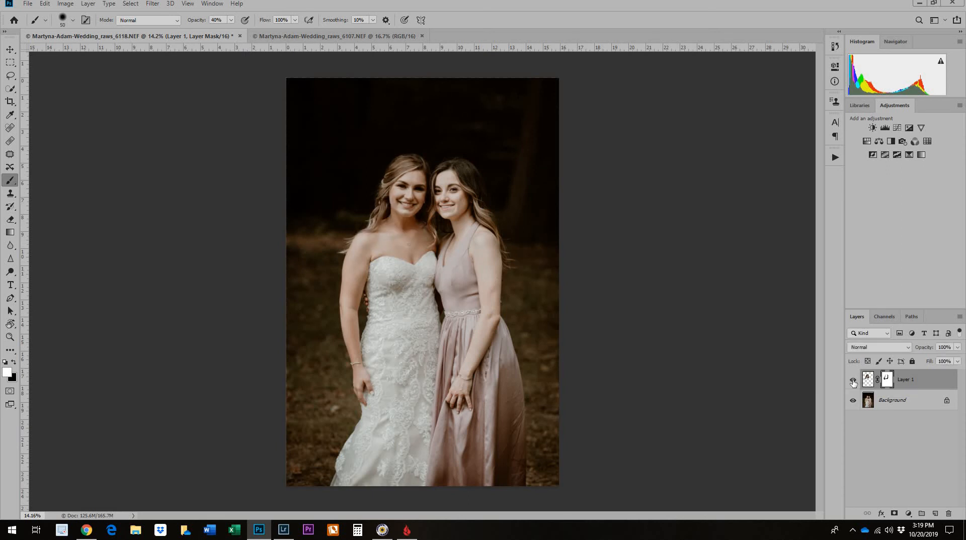
pyautogui.click(853, 381)
pyautogui.click(853, 381)
pyautogui.click(853, 381)
pyautogui.click(853, 381)
pyautogui.click(853, 382)
pyautogui.click(853, 381)
pyautogui.click(853, 380)
pyautogui.click(853, 380)
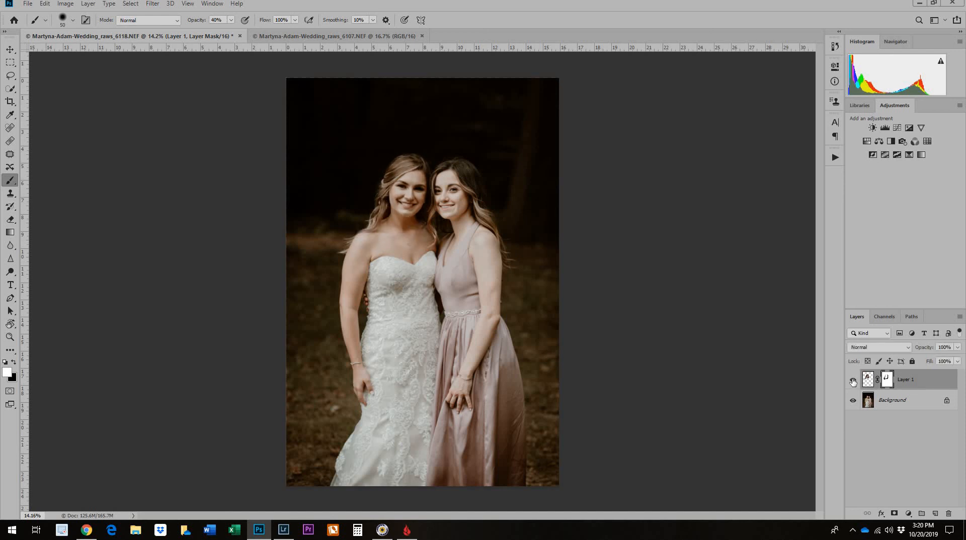